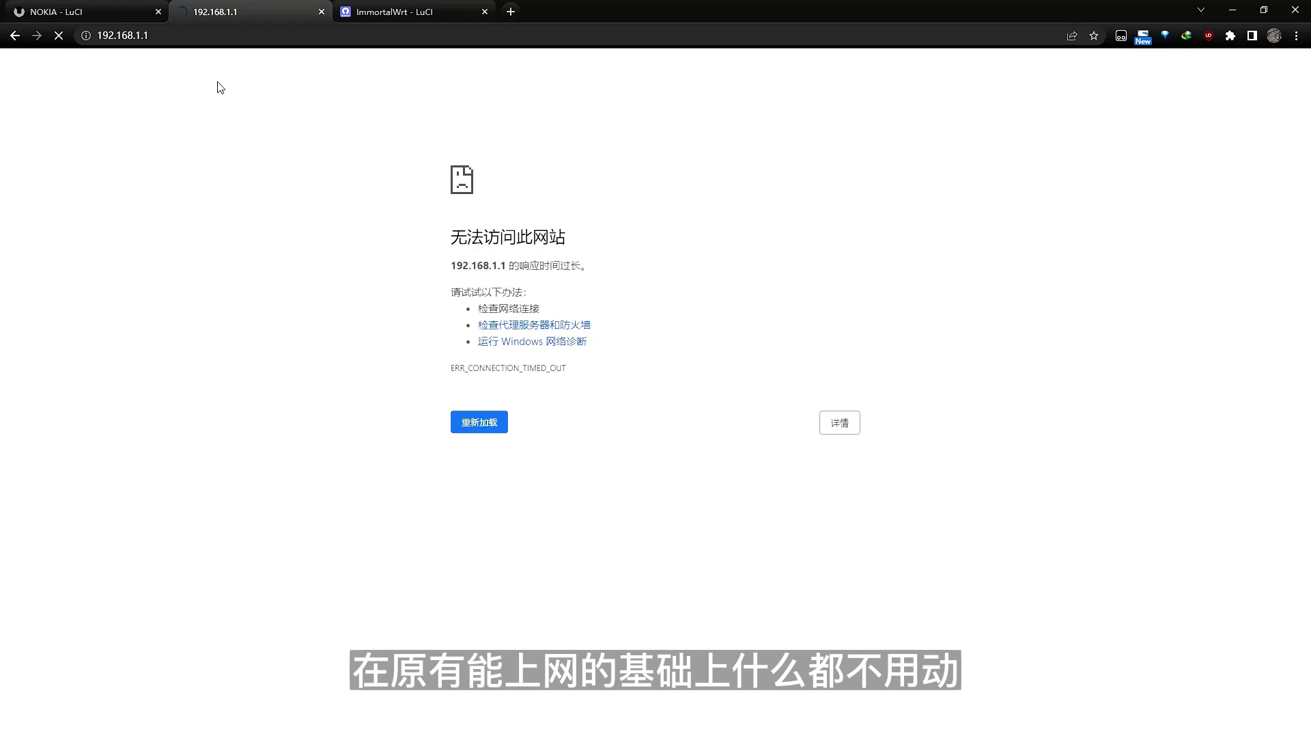
Try to load the optical modem's admin page at 192.168.1.1.
left_click(217, 36)
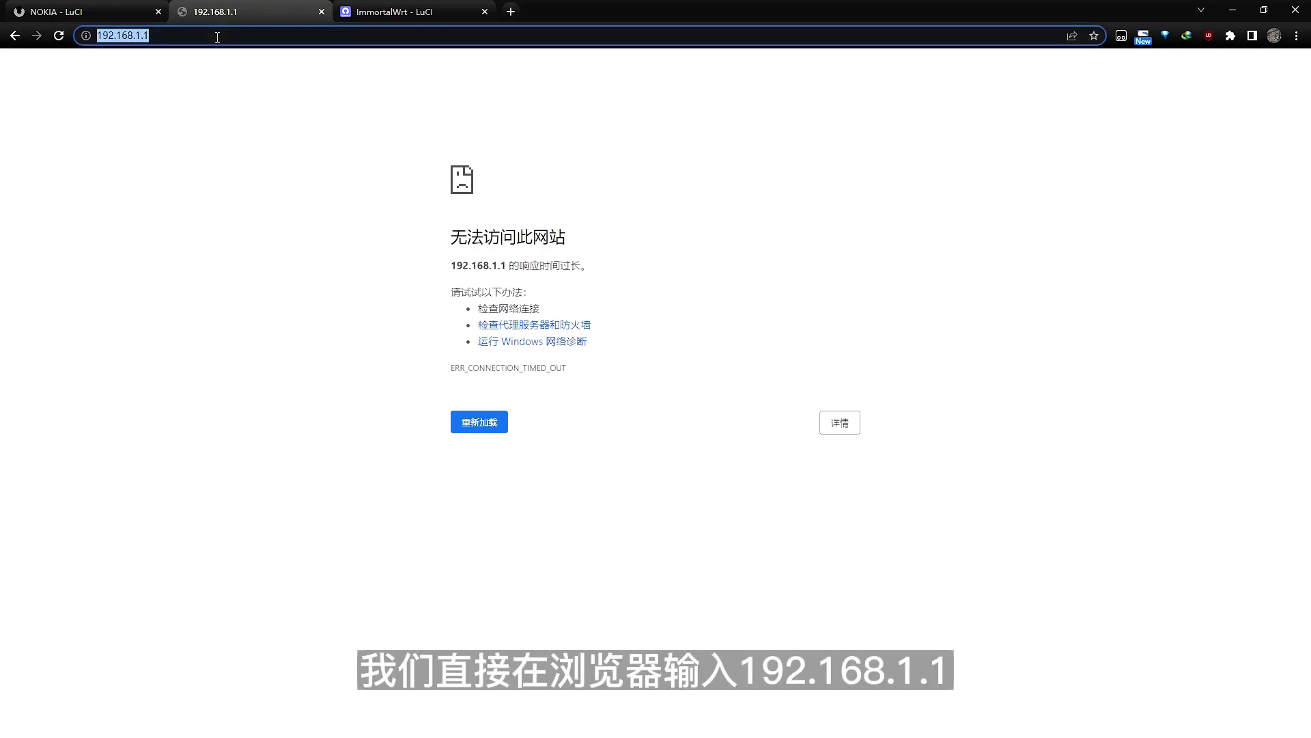
key("Escape")
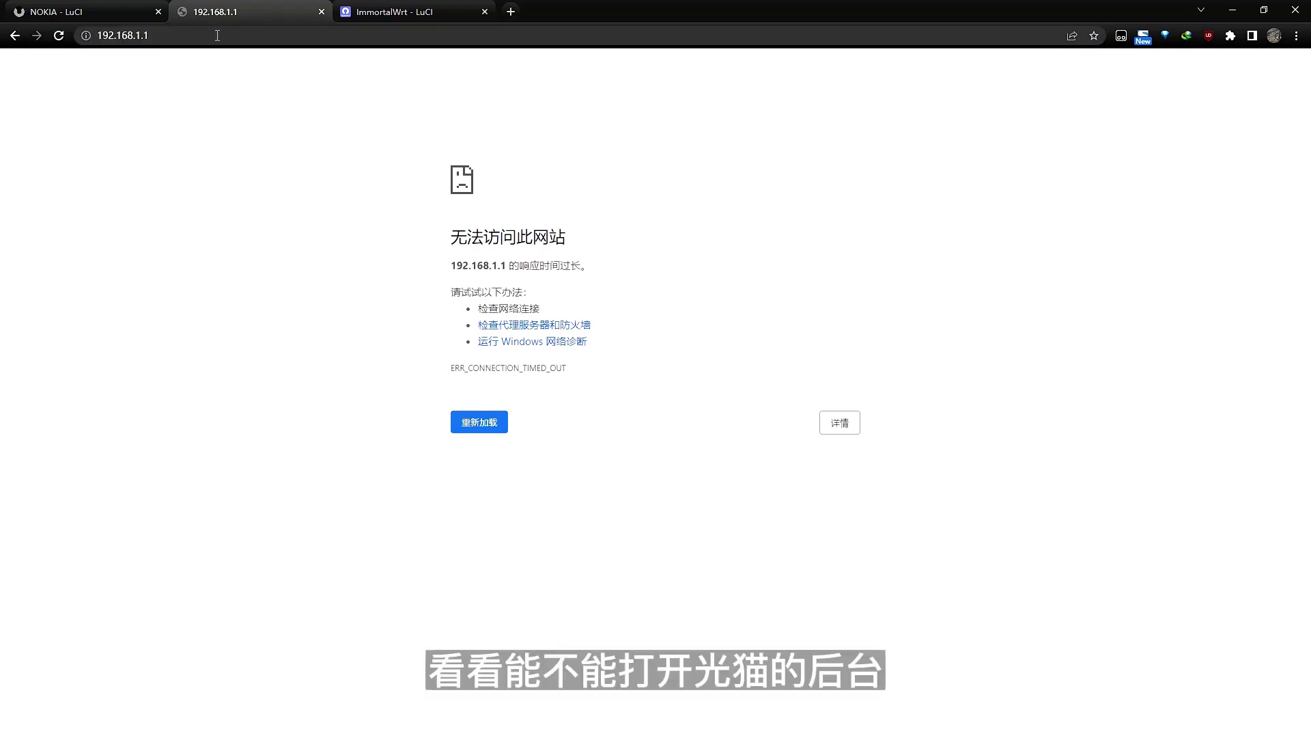
left_click(217, 36)
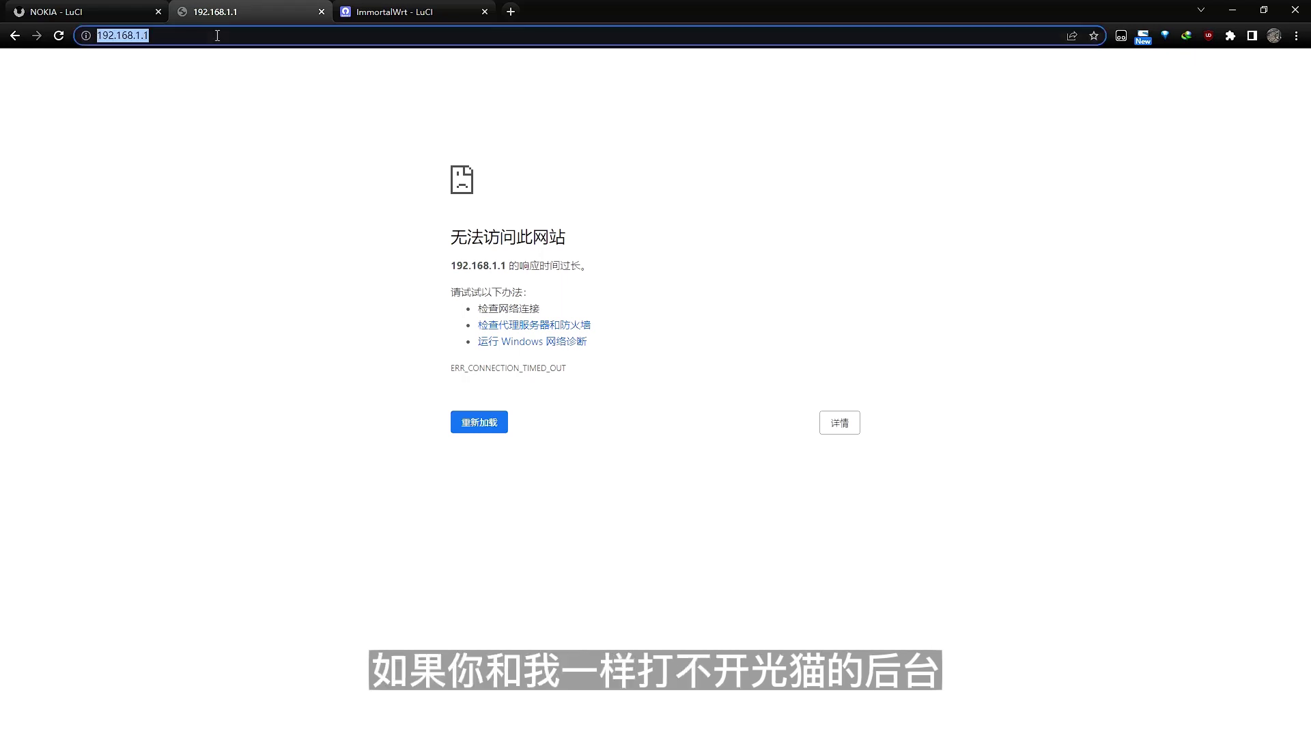
key("Return")
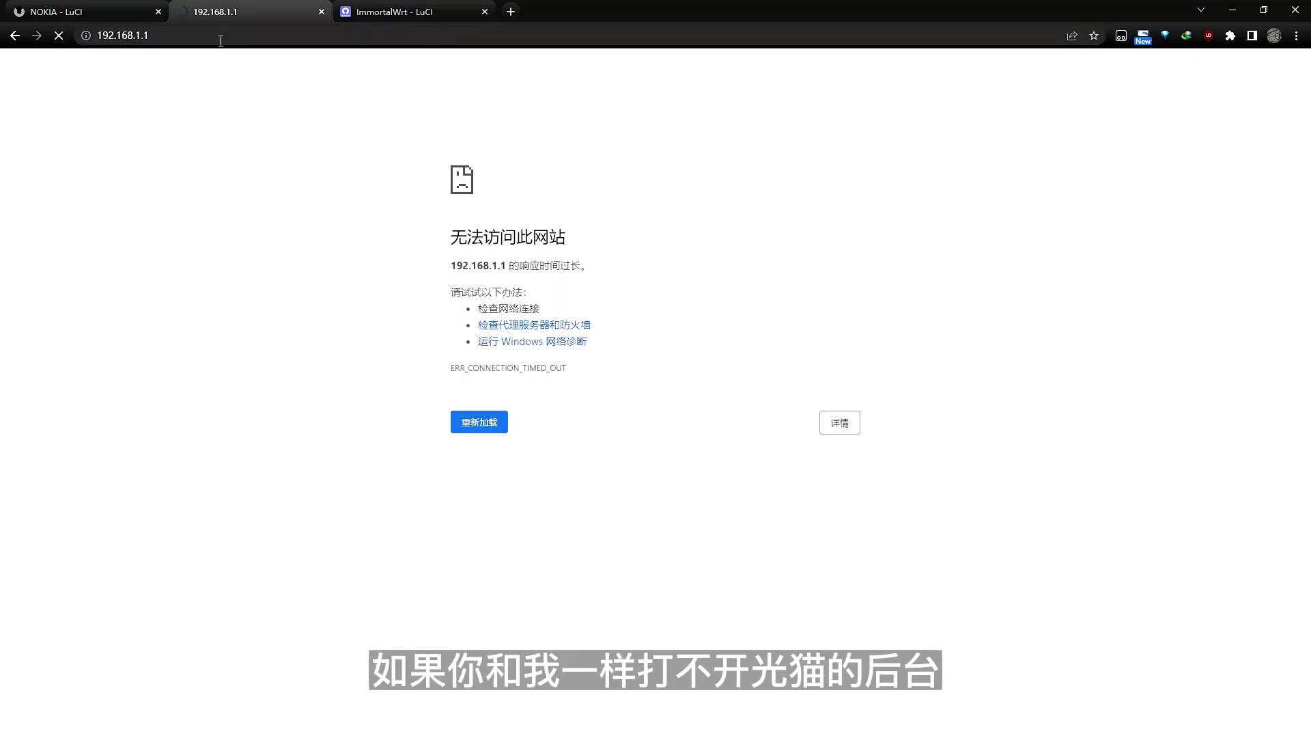
Log in to the ImmortalWrt router at 192.168.11.1 as root, filling in the saved login password.
key("ctrl+Tab")
left_click(218, 37)
key("Escape")
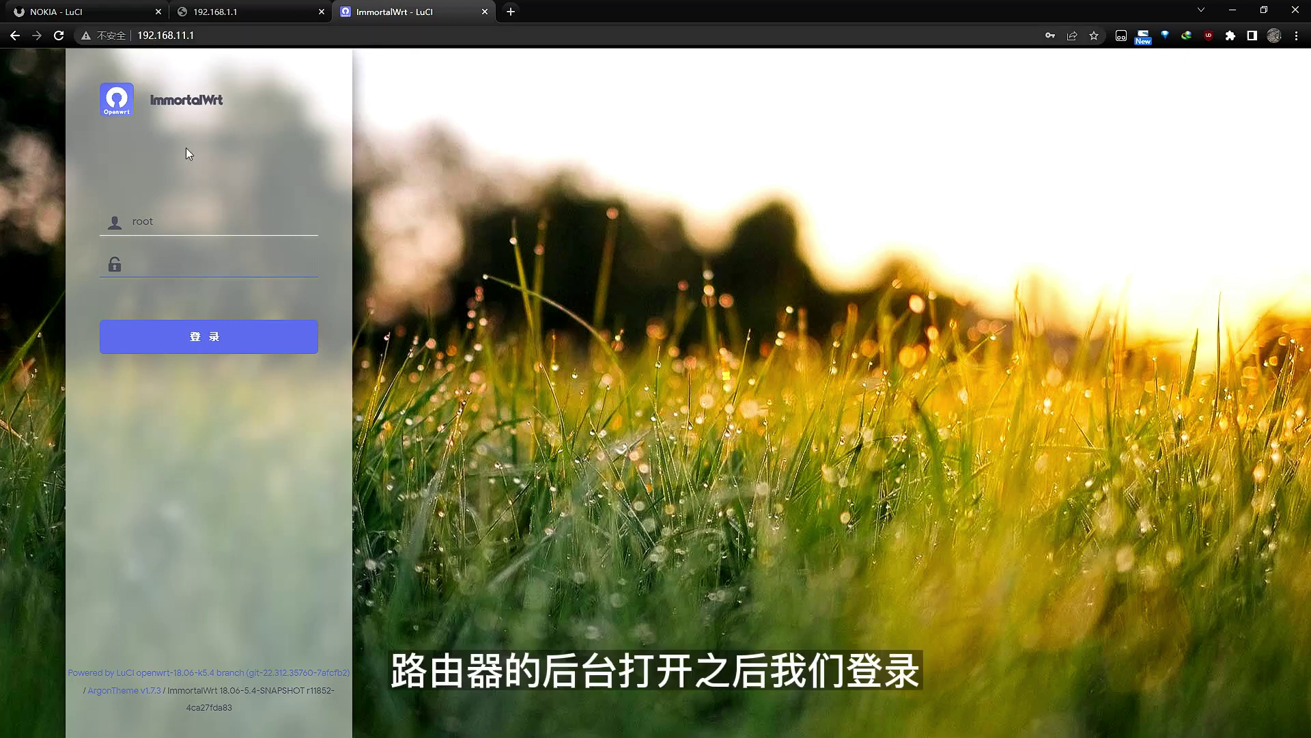
key("Down")
key("Down")
key("Return")
left_click(274, 349)
Open the WAN interface for editing and switch its protocol to static address (静态地址).
left_click(73, 447)
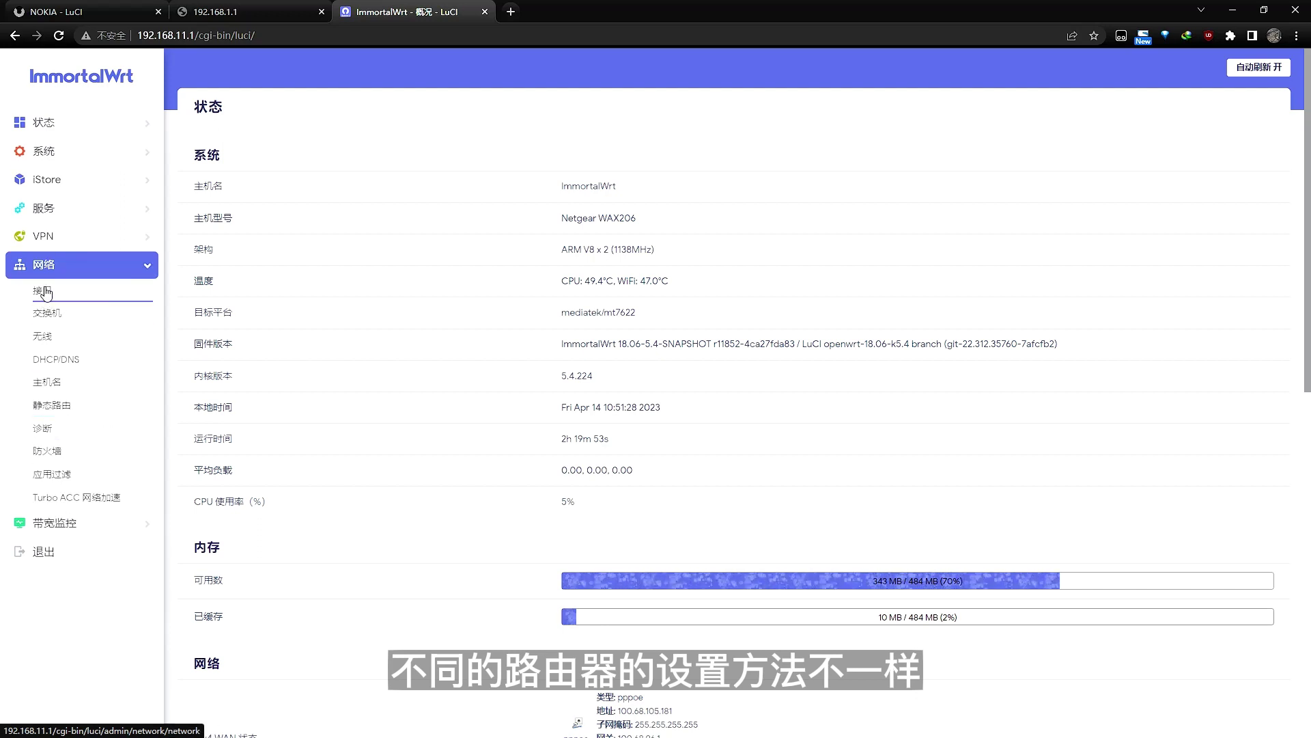
left_click(44, 293)
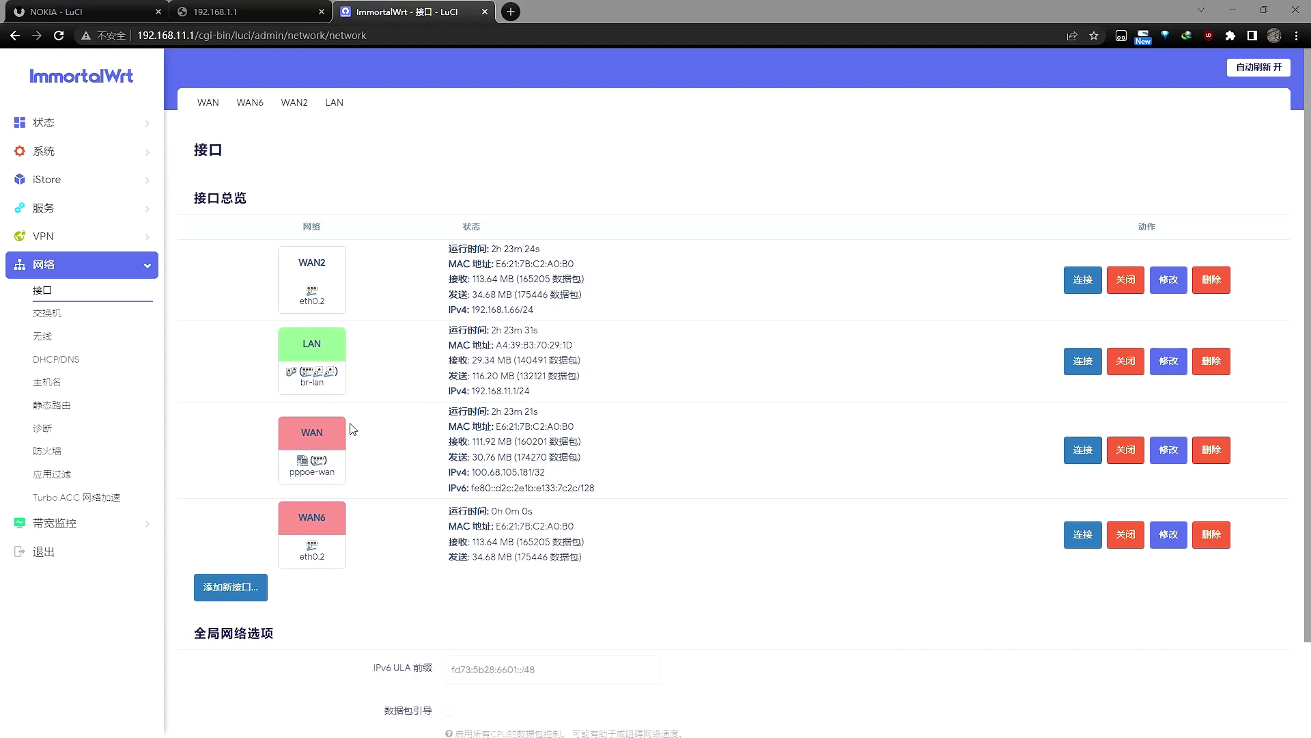
left_click(1170, 454)
left_click(506, 387)
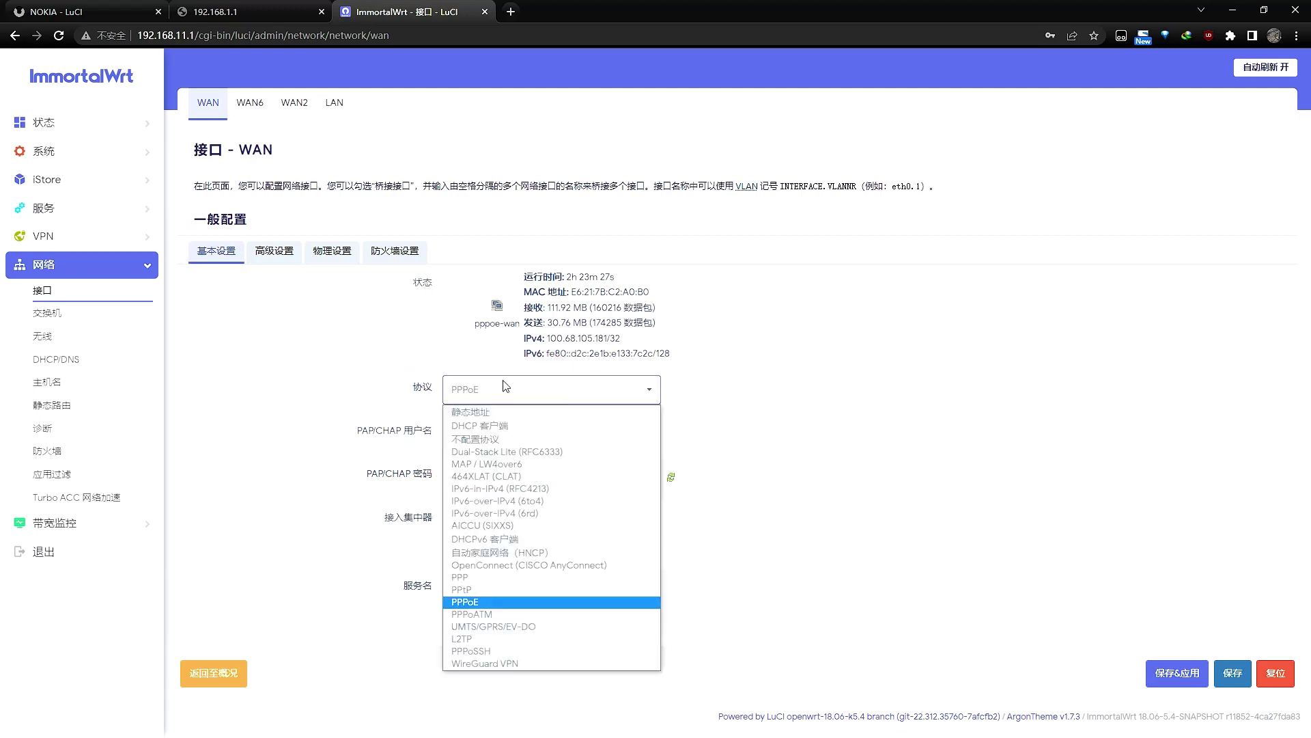
left_click(464, 413)
left_click(459, 439)
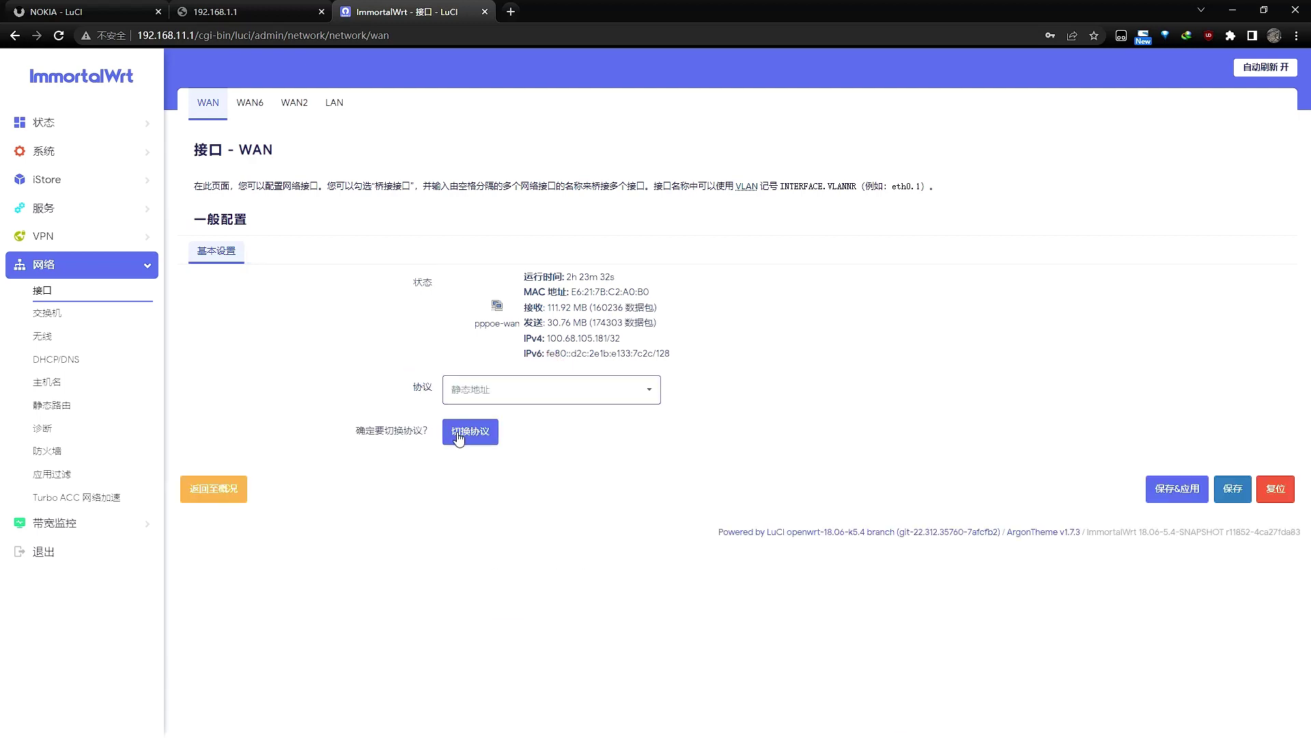
Set the WAN interface's IPv4 address to 192.168.1.66 and its subnet mask to 255.255.255.0.
left_click(472, 437)
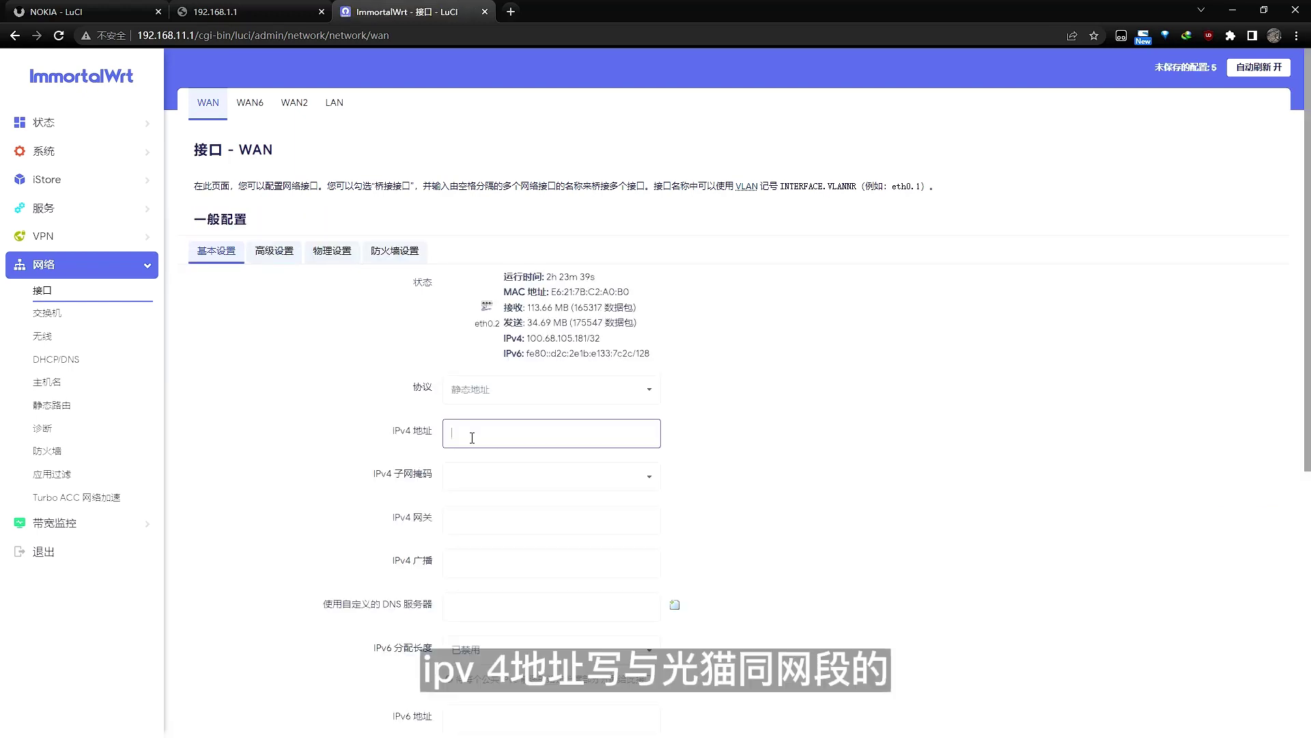
type("192.168.1.66")
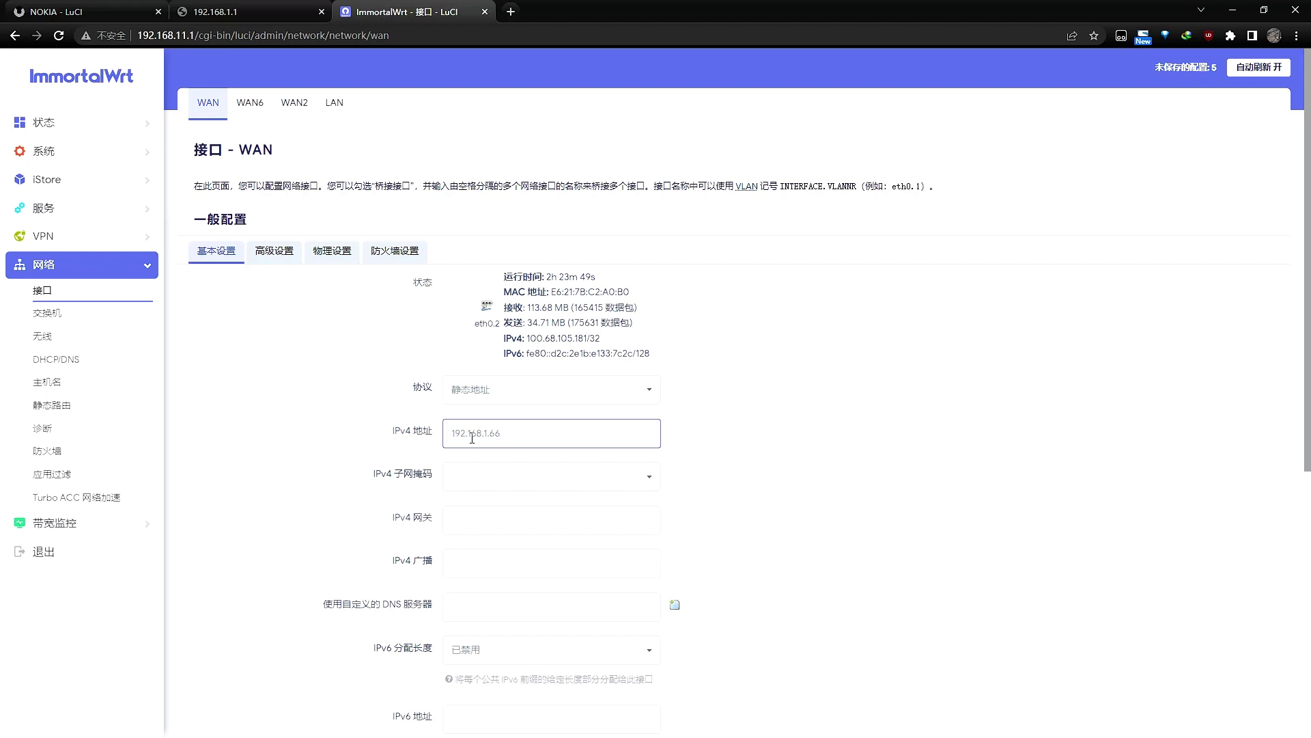
left_click(503, 477)
left_click(505, 504)
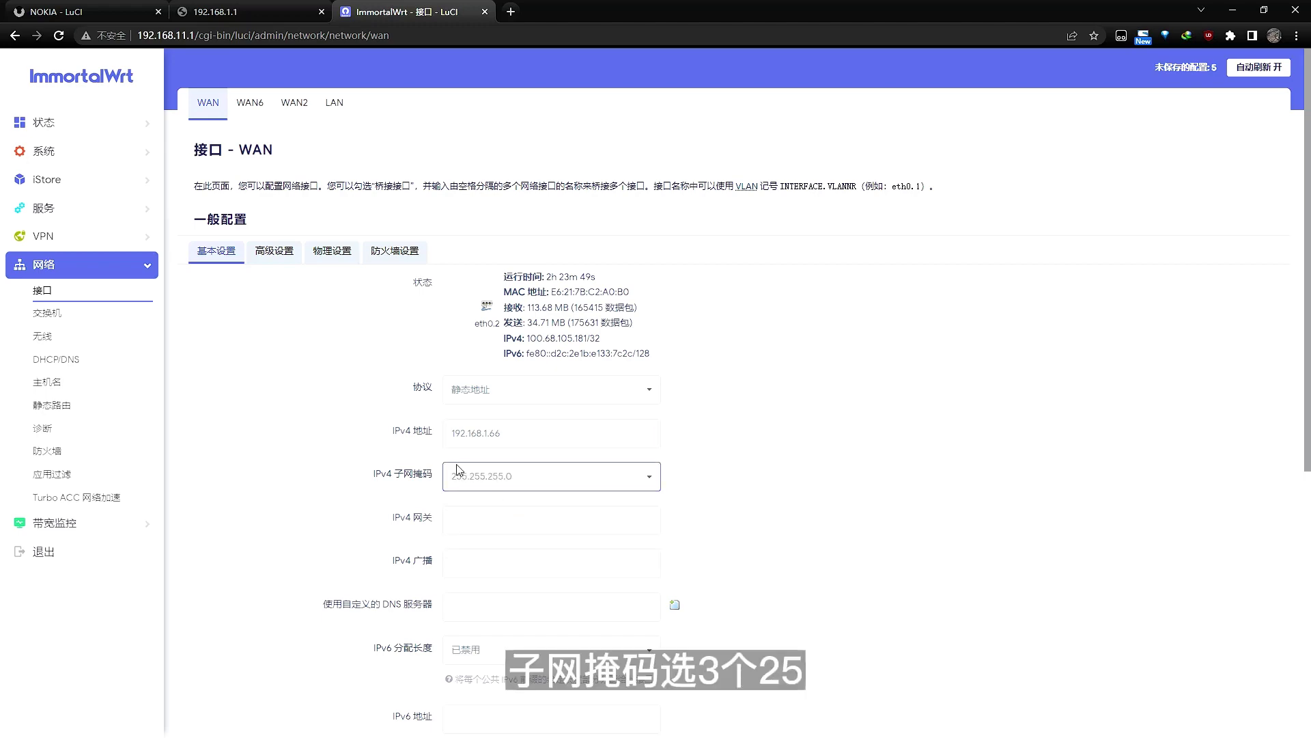
scroll(497, 292, "down", 4)
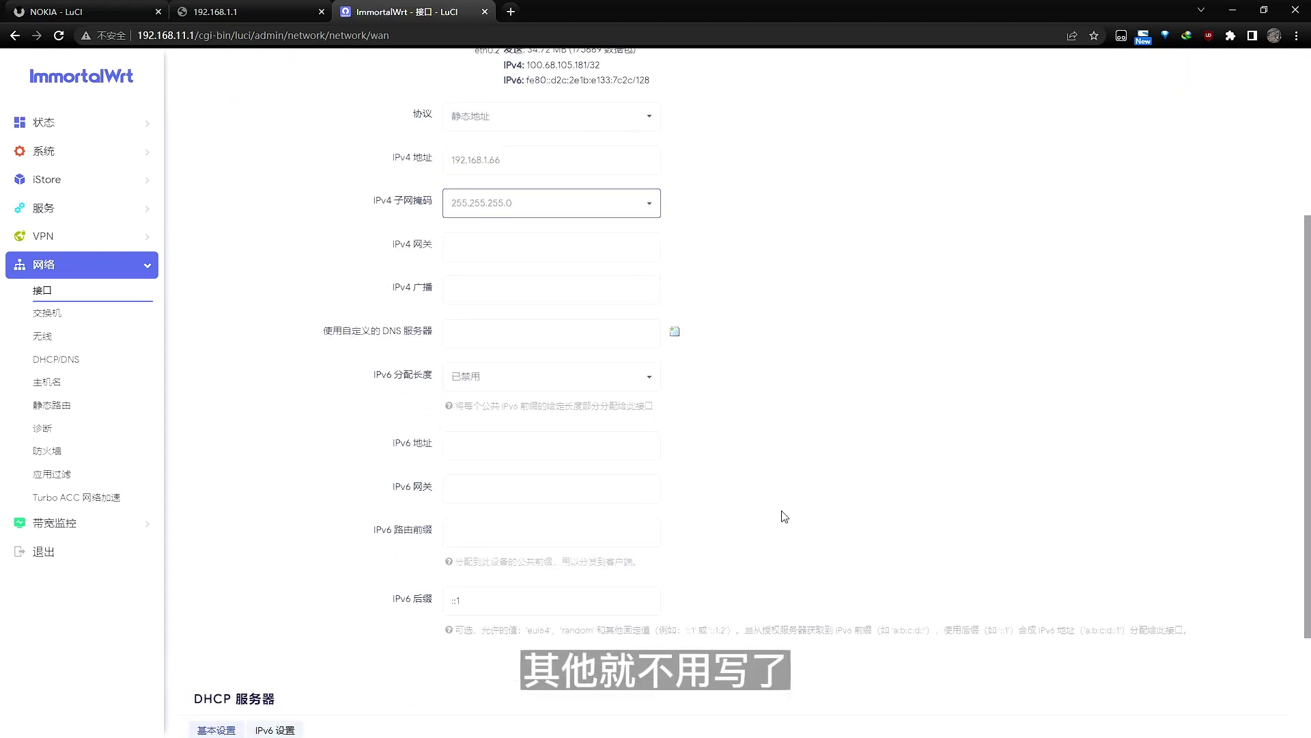
scroll(778, 513, "up", 4)
scroll(780, 527, "down", 6)
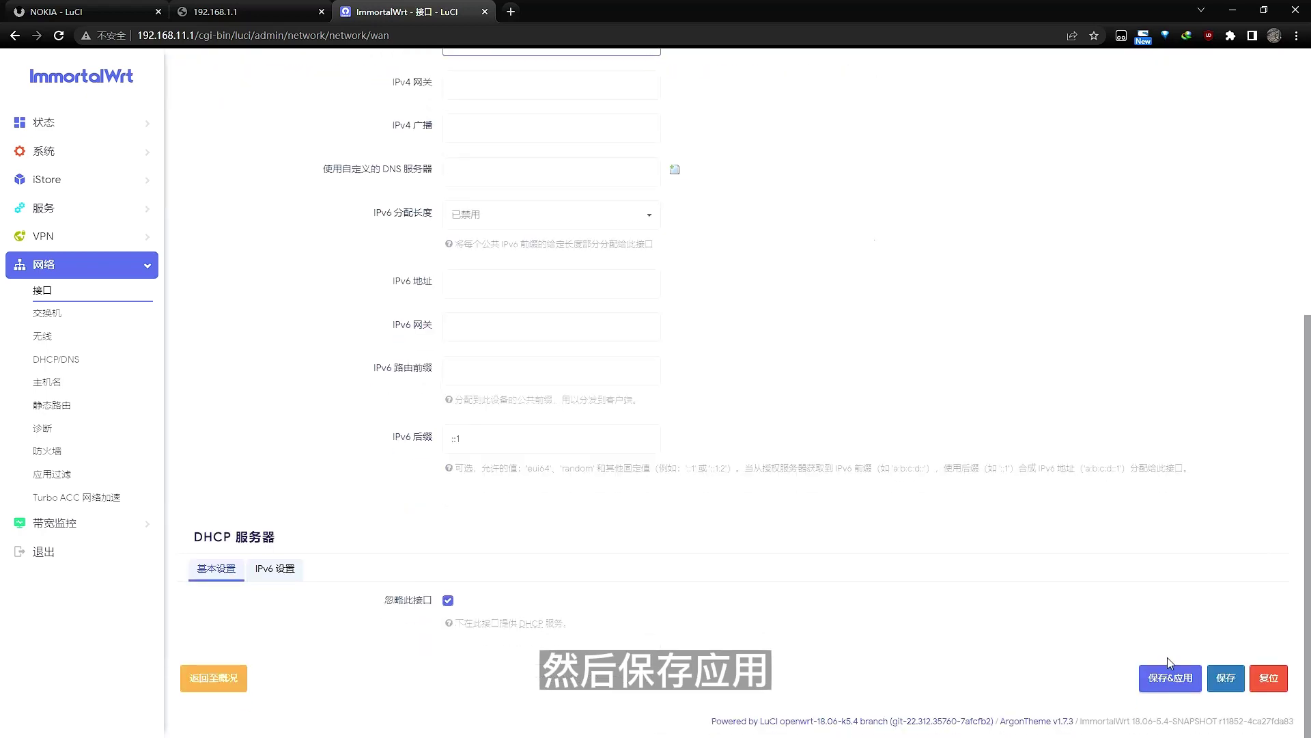
Add and submit a new interface named wan2 with the static address protocol on switch VLAN "eth0.2".
left_click(41, 290)
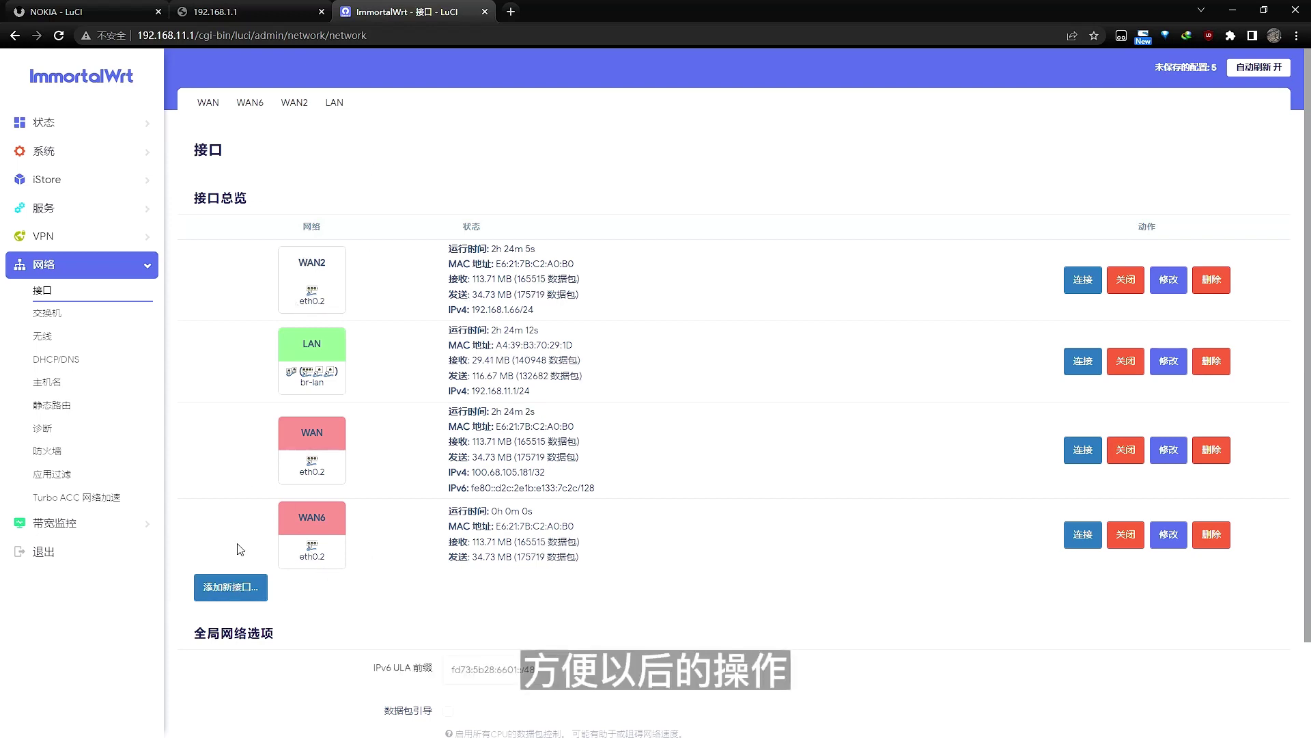
left_click(234, 592)
type("wan2")
left_click(547, 279)
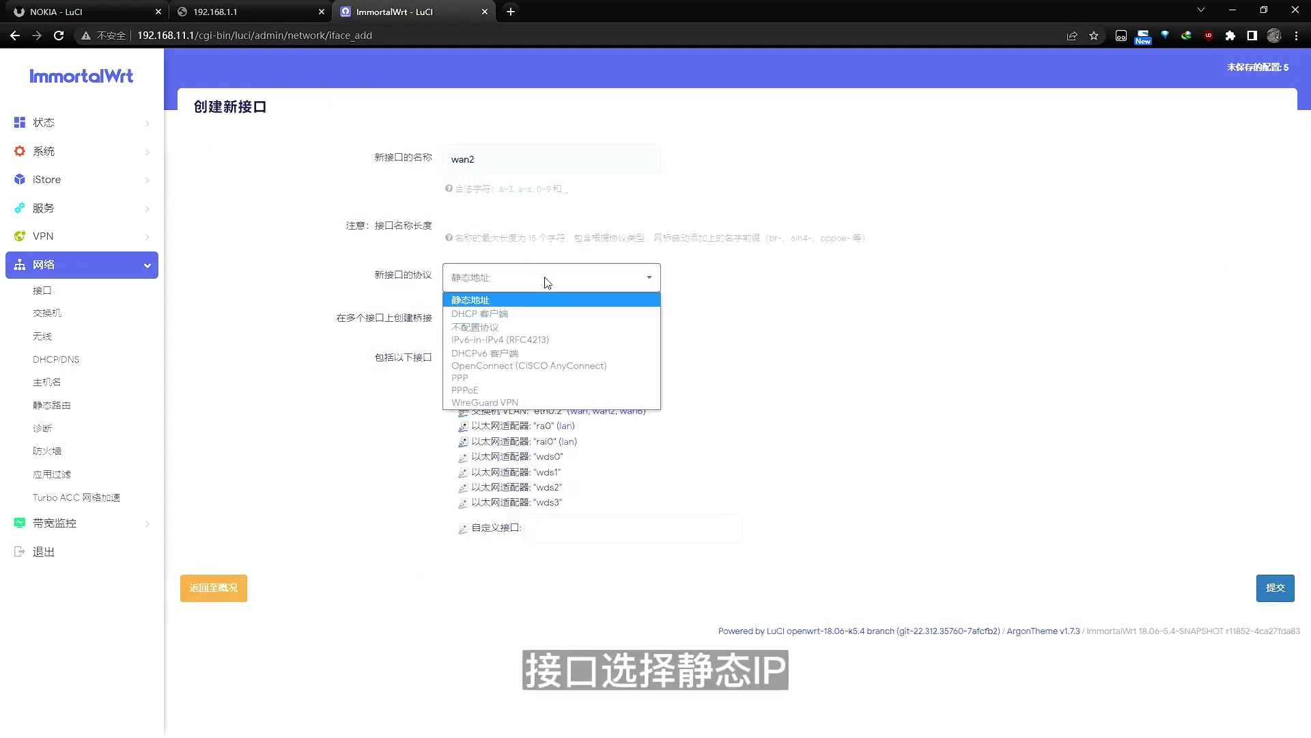
left_click(547, 303)
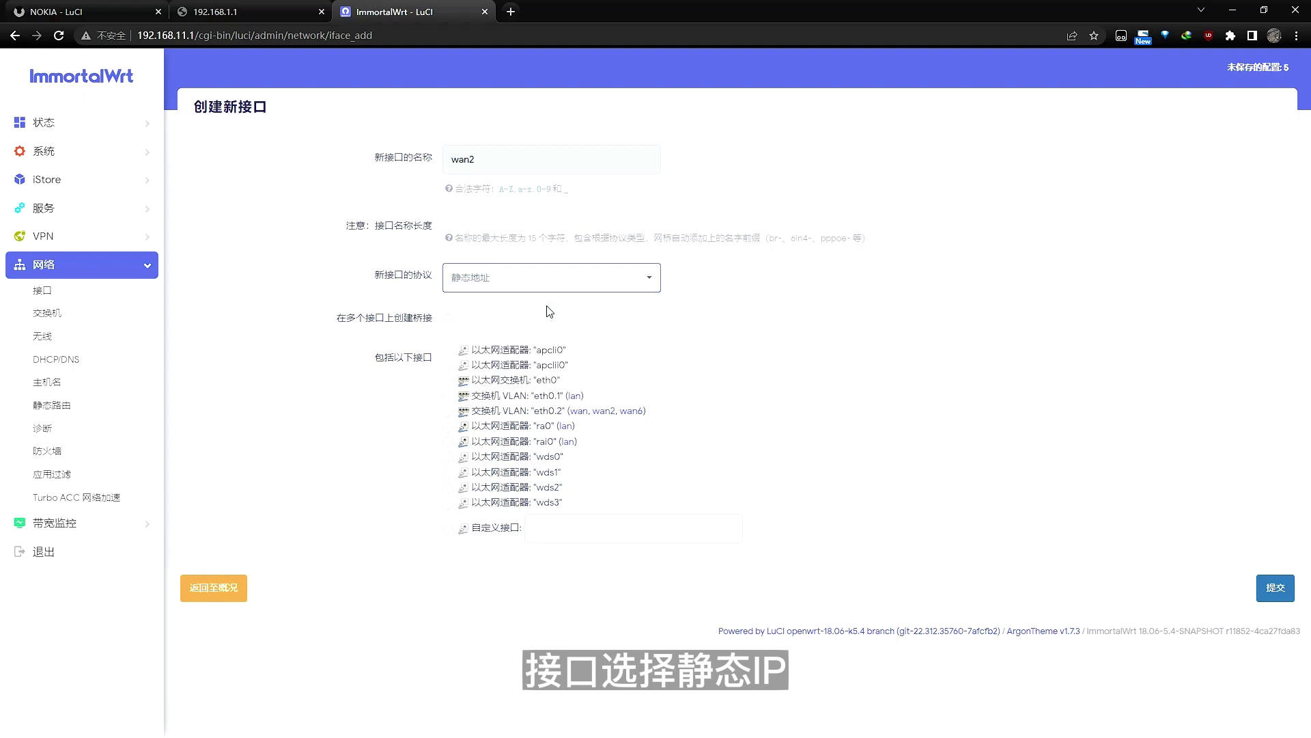
left_click(448, 412)
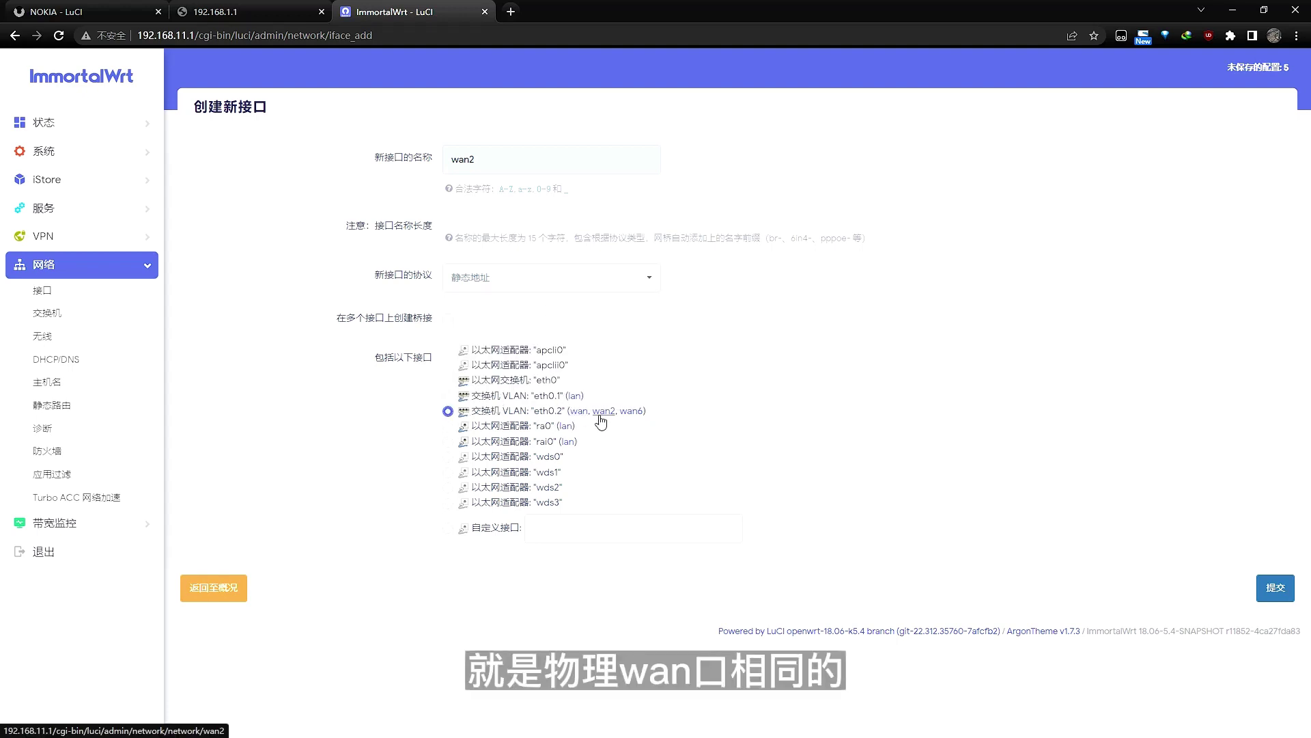
left_click(1275, 587)
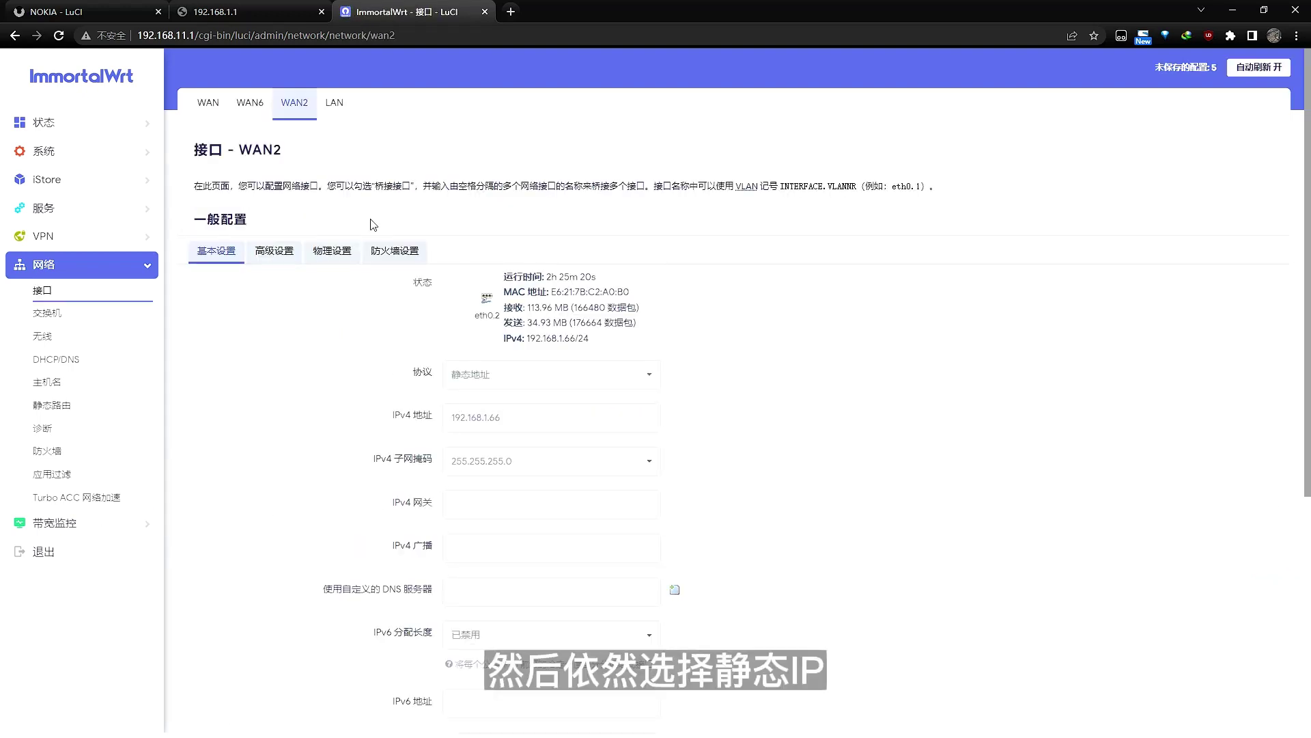
Review the WAN2 interface's IPv4 address and subnet mask, and return to the interface overview.
left_click(494, 420)
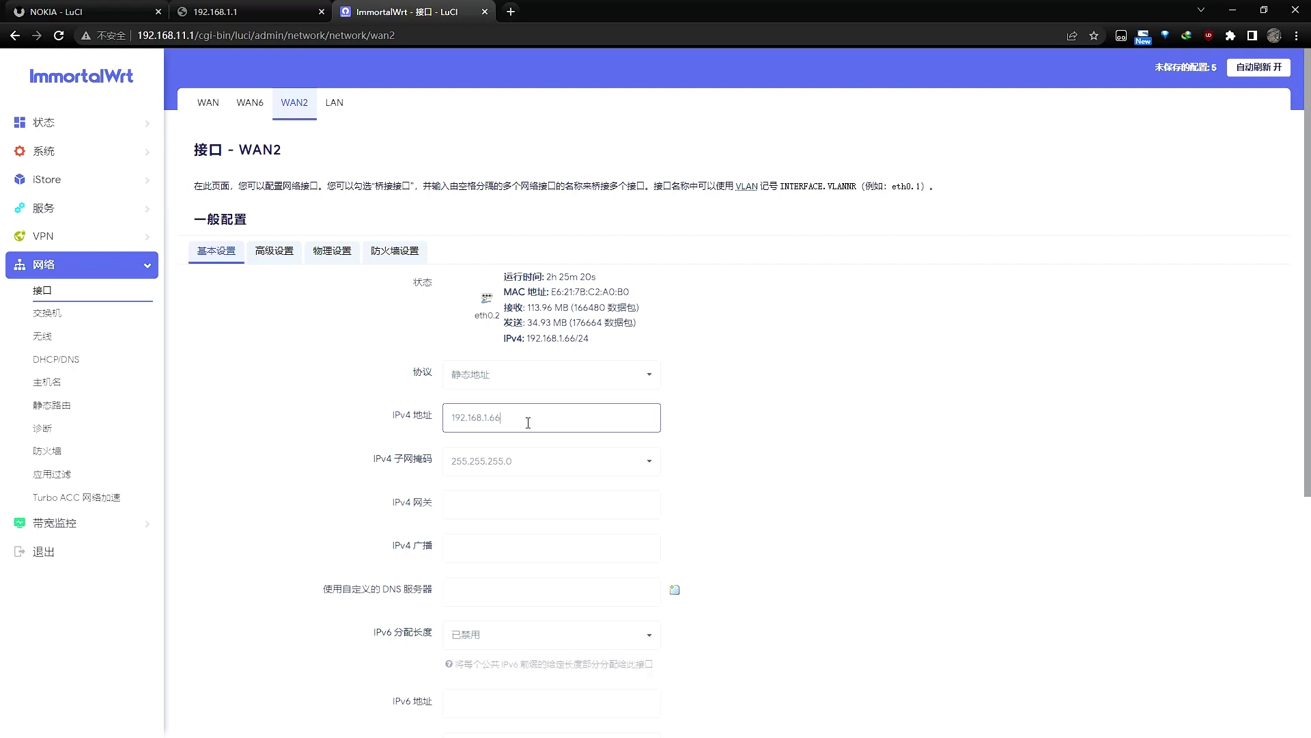
left_click_drag(608, 421, 476, 418)
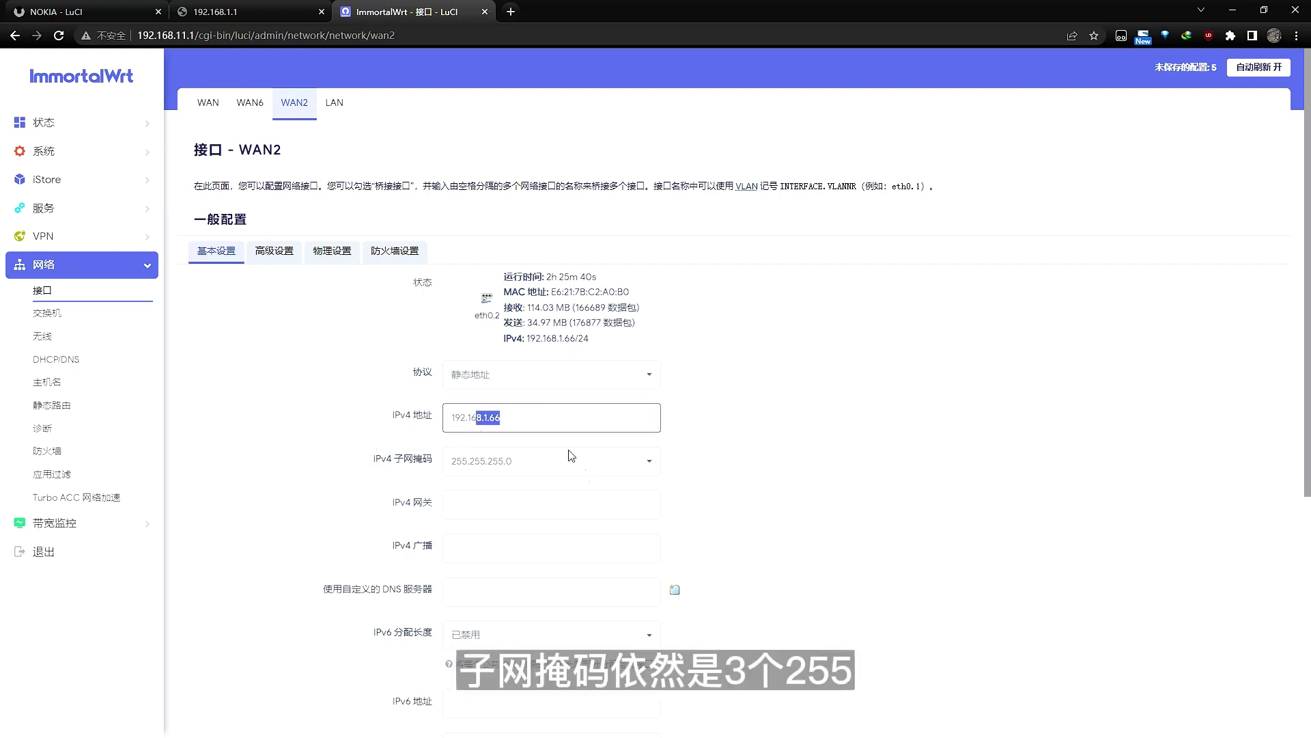
left_click(86, 293)
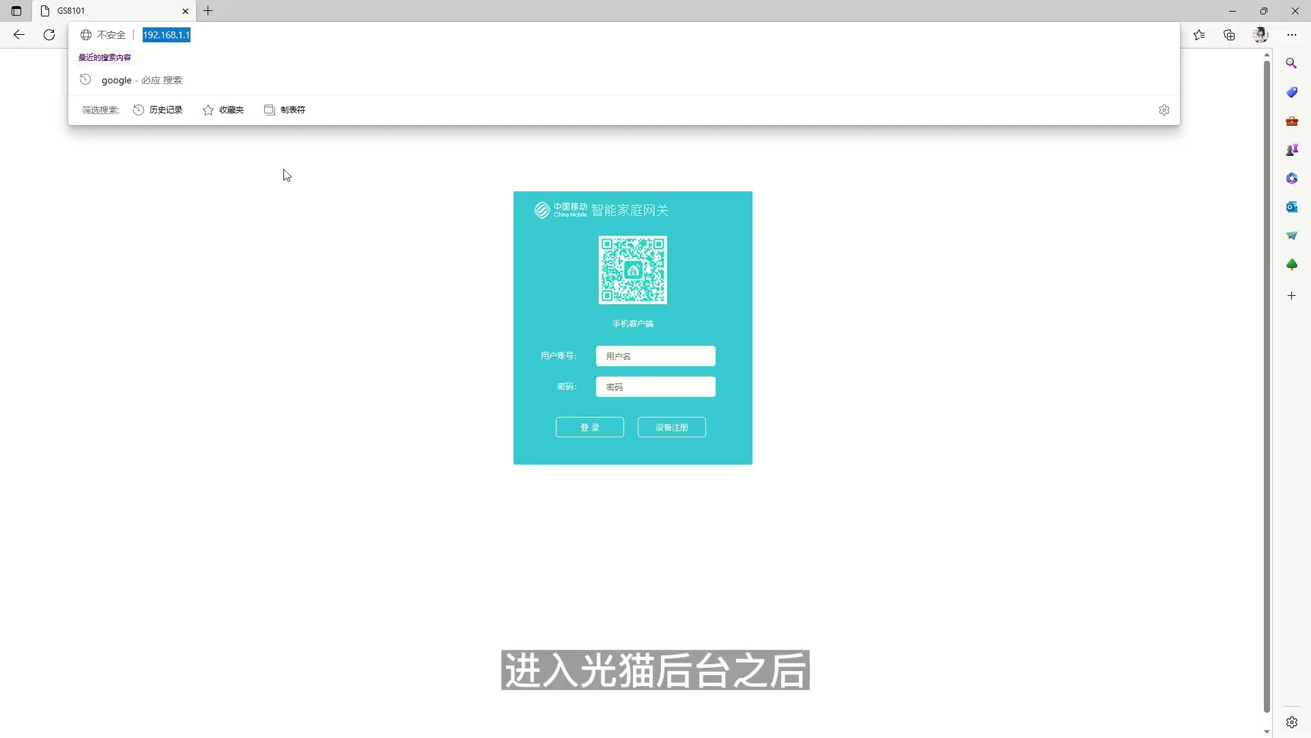
Switch to Edge and log in to the China Mobile gateway at 192.168.1.1 with the saved CMCCAdmin account and password.
left_click(286, 175)
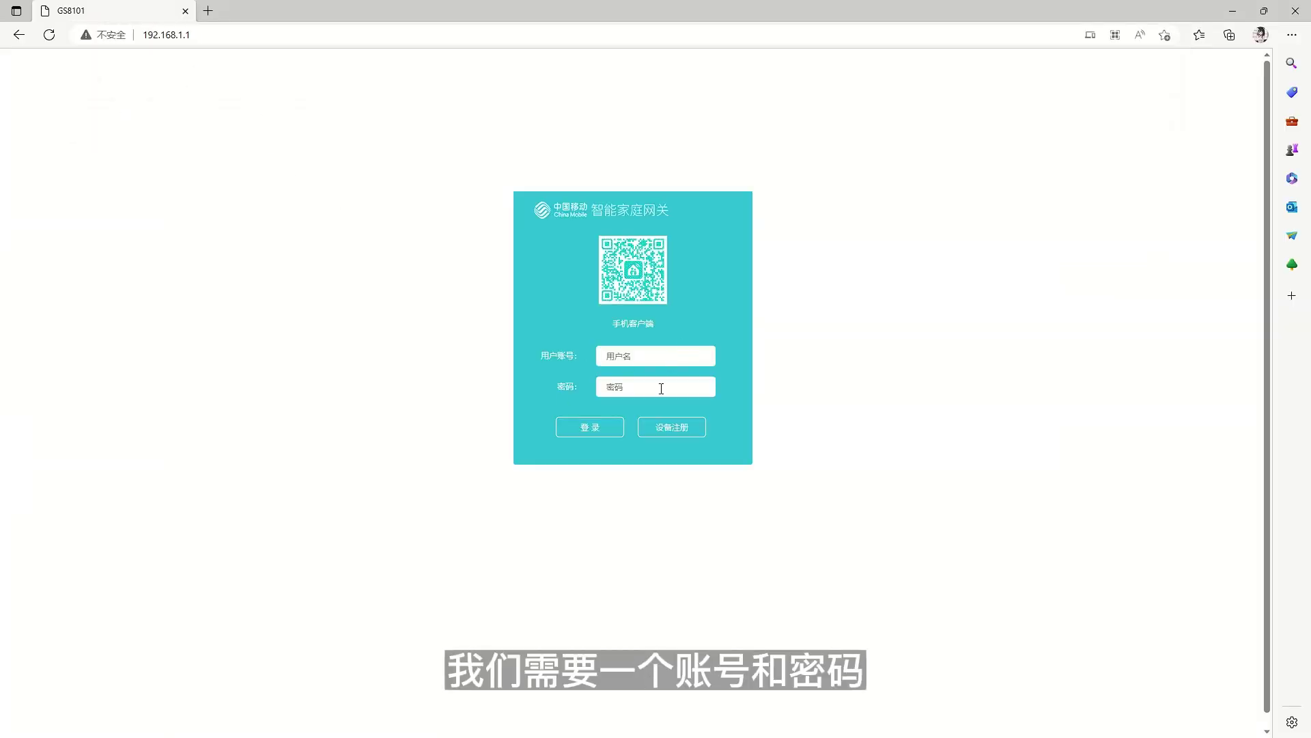
left_click(658, 358)
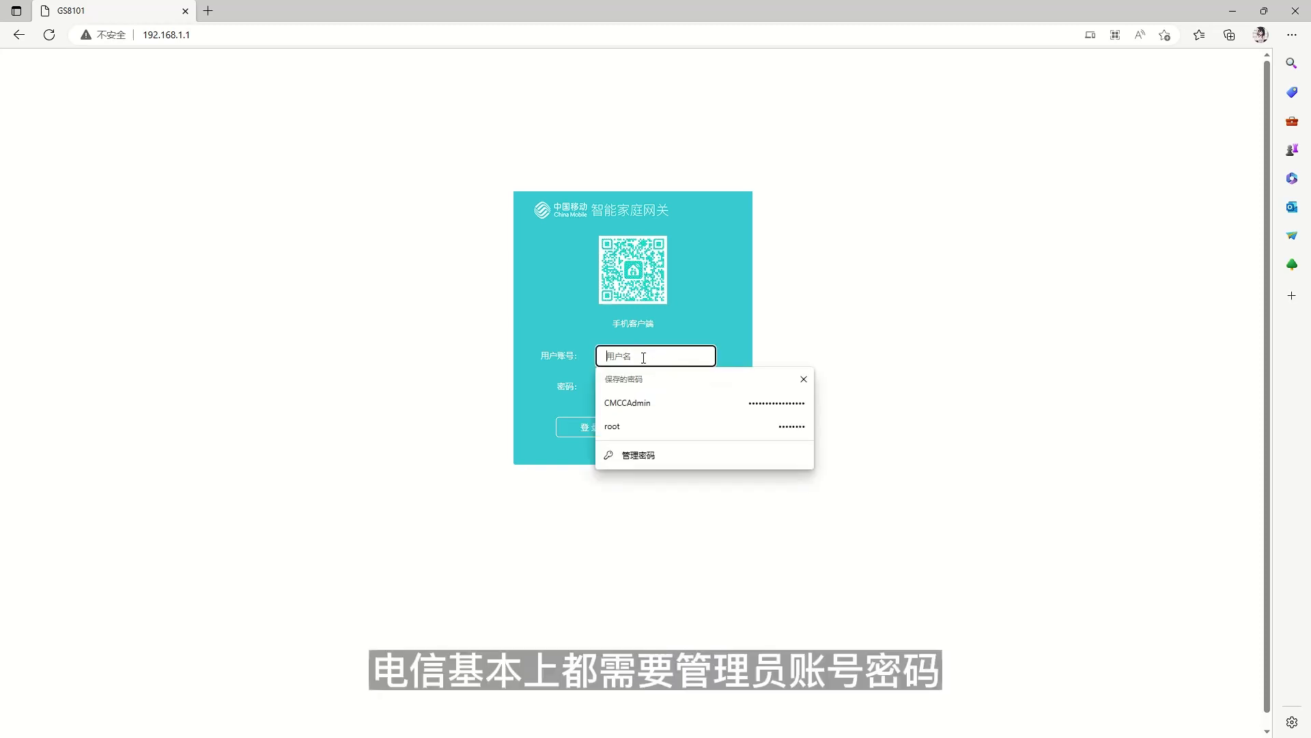
left_click(627, 403)
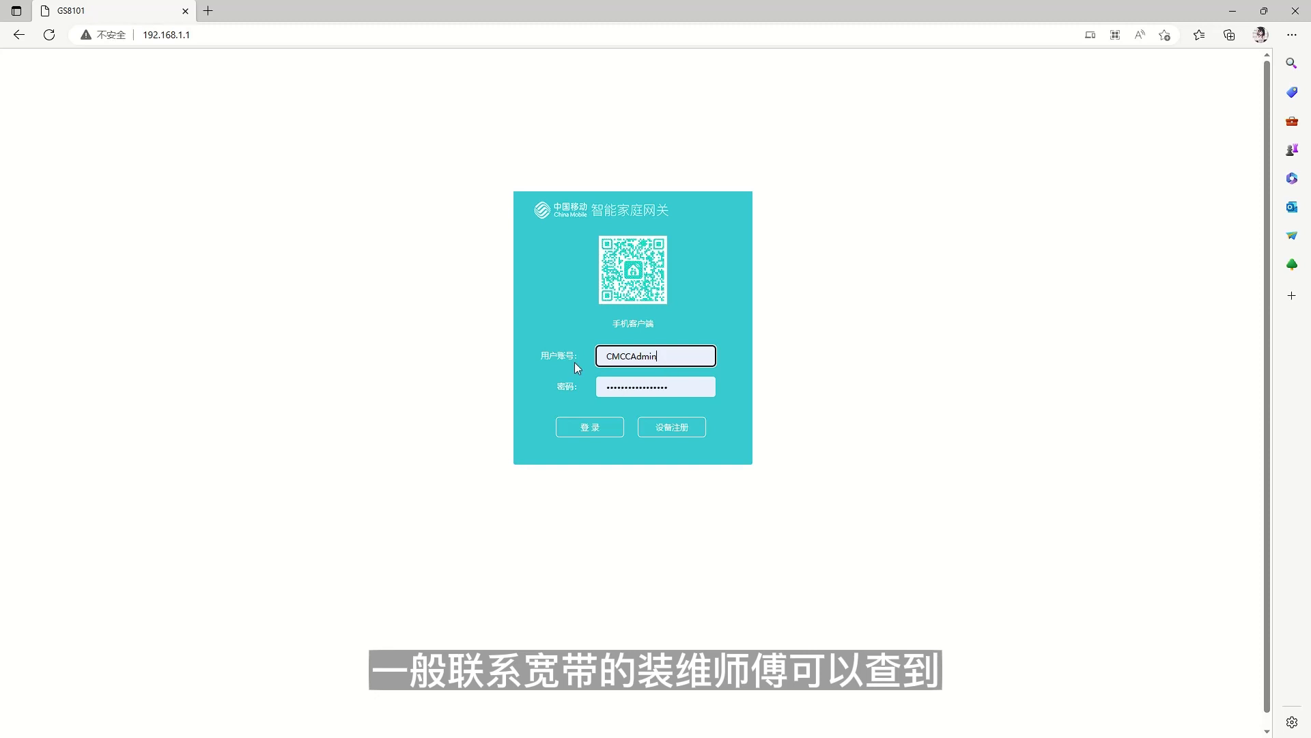
left_click(604, 430)
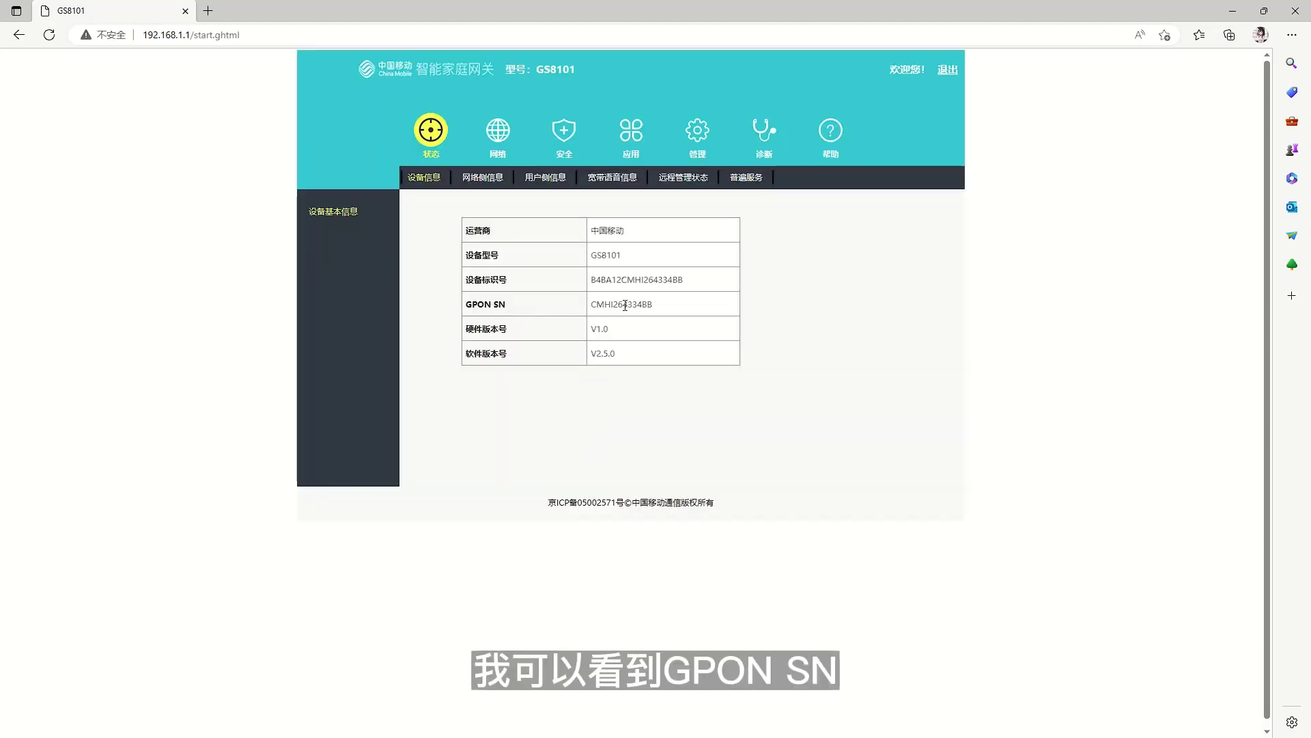
Examine the GPON SN in the device information and the LOID, revealed Password and SN authentication entries of the remote management settings.
left_click_drag(671, 311, 589, 309)
left_click(580, 340)
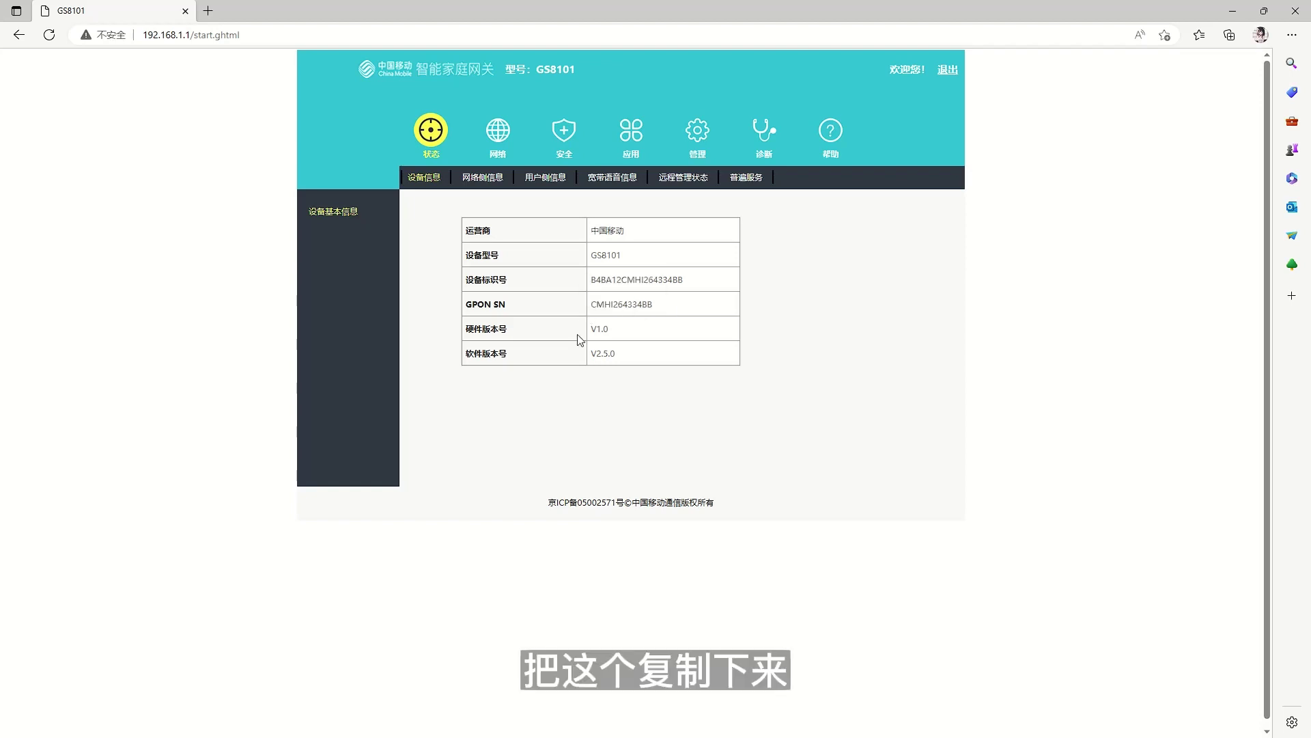
left_click(502, 145)
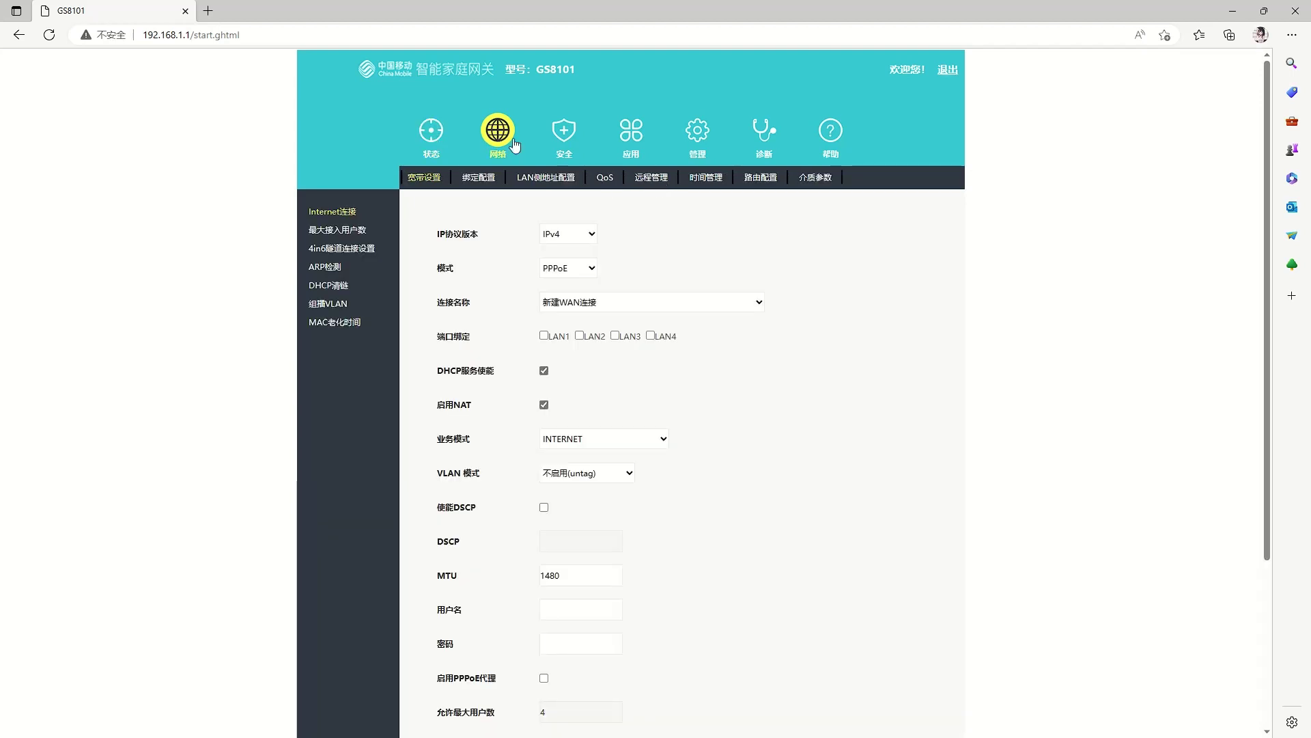
left_click(653, 178)
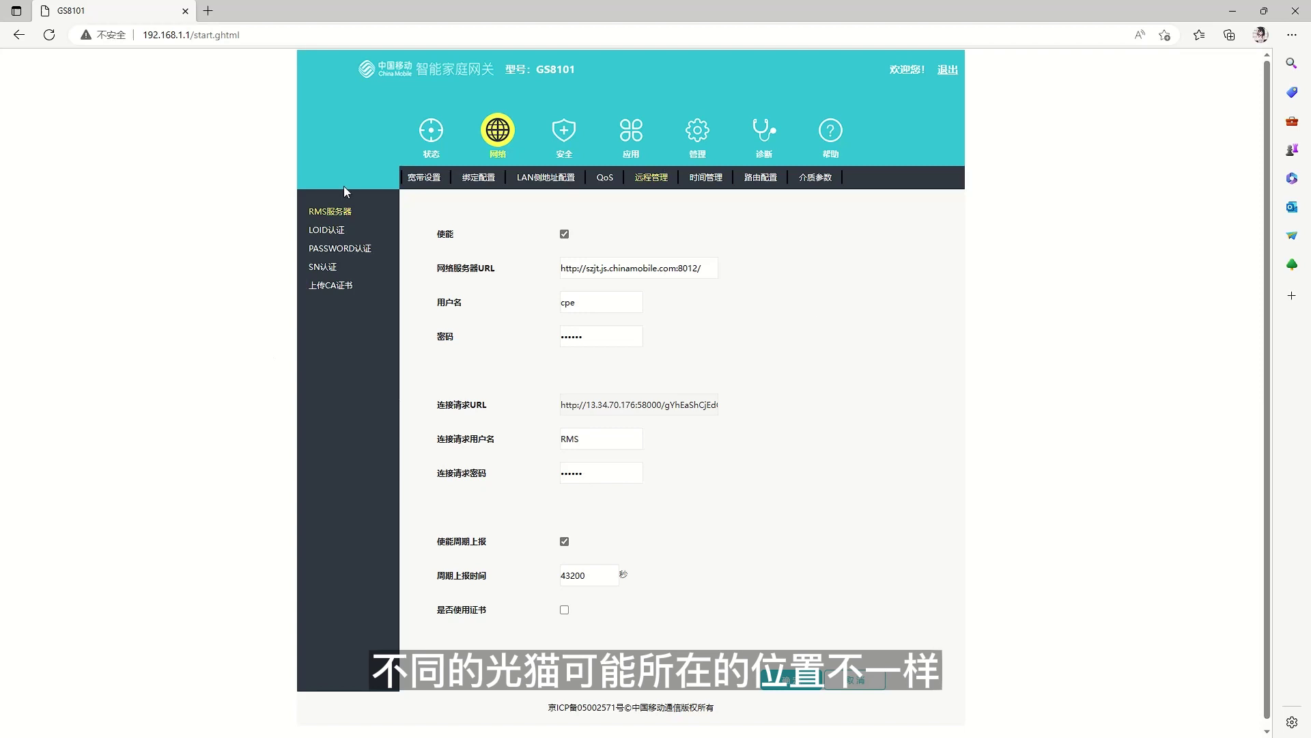
left_click(326, 232)
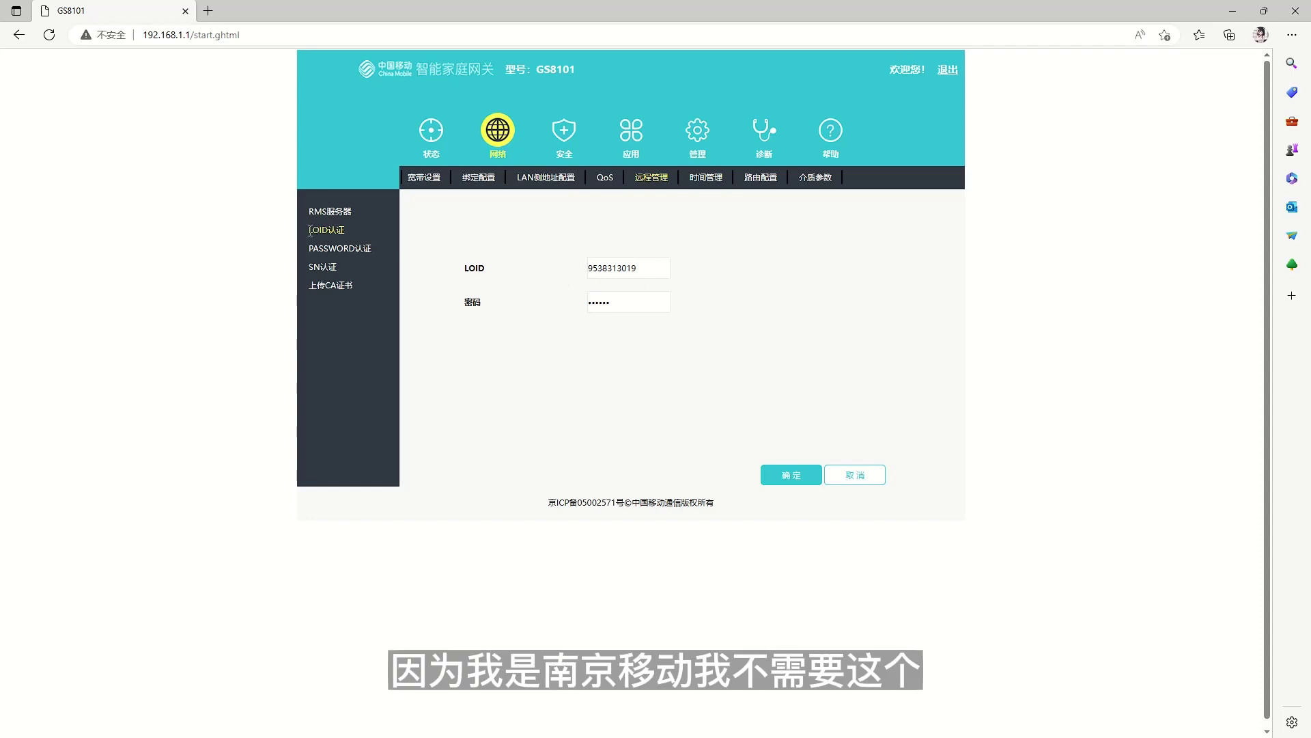
left_click(326, 250)
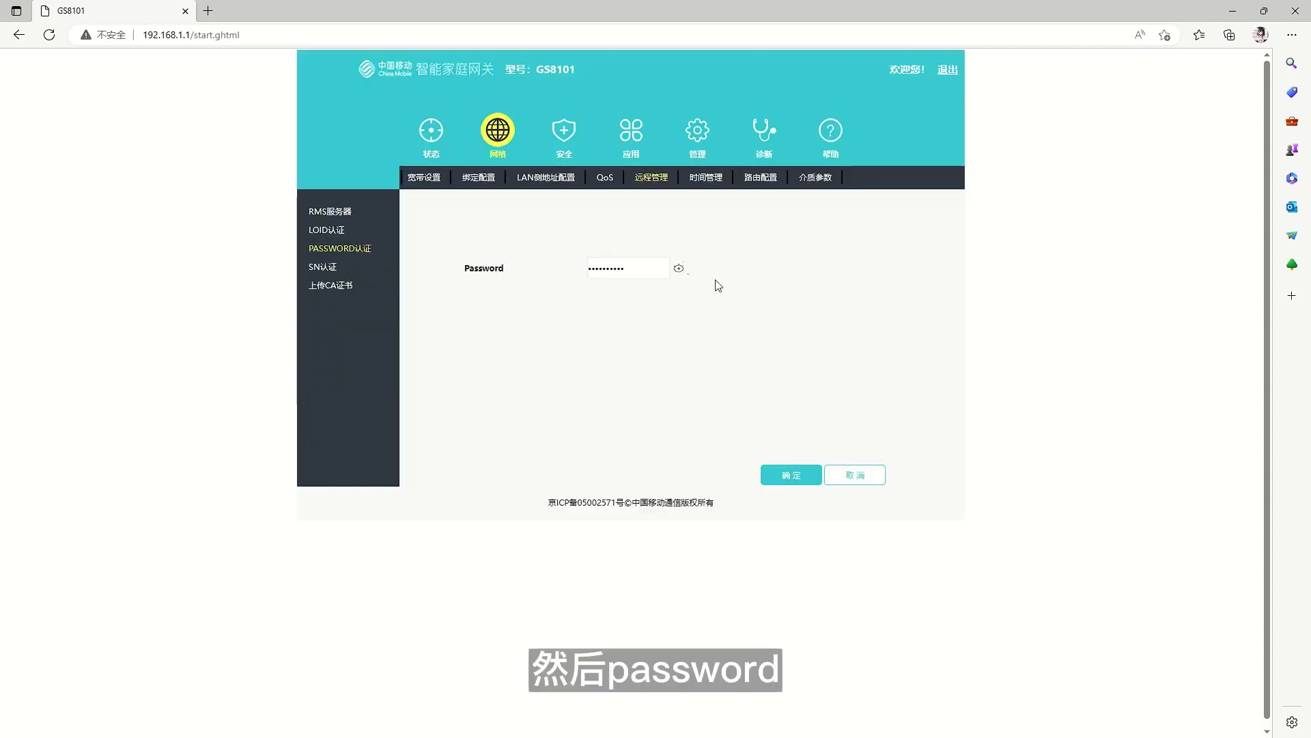
left_click(679, 269)
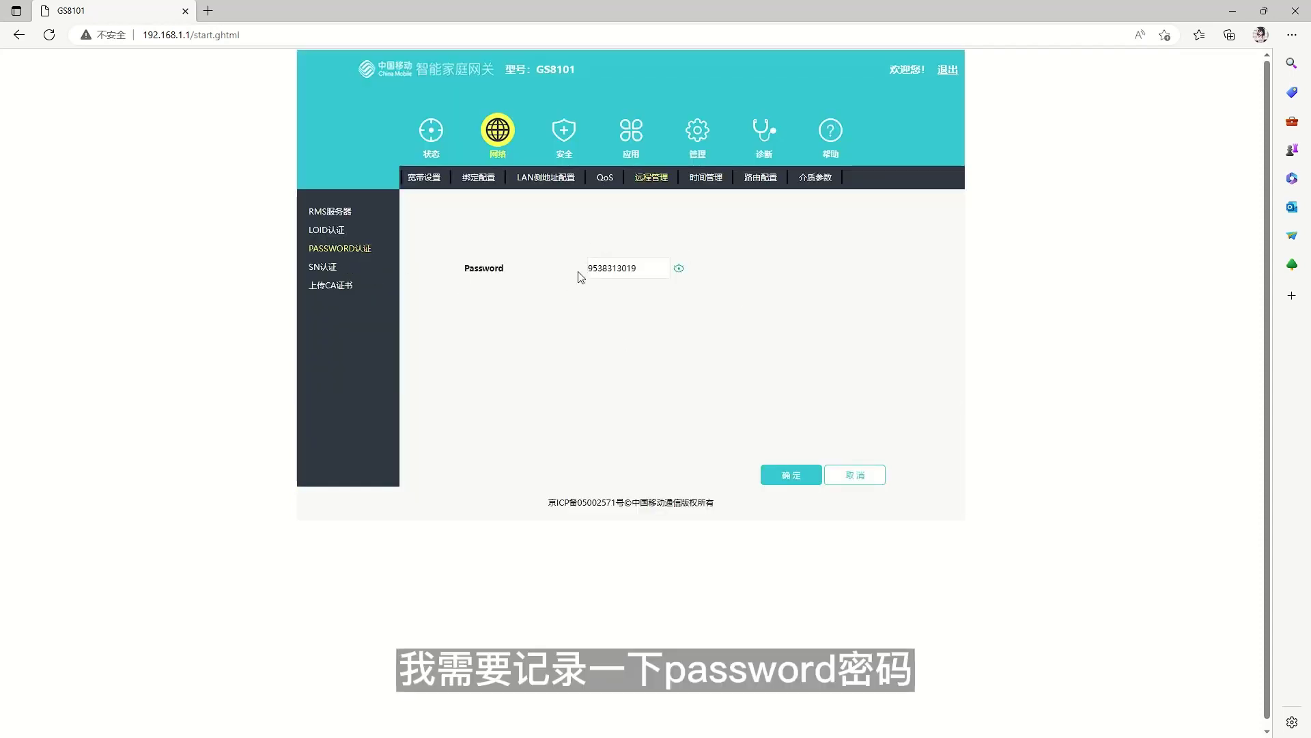
left_click(319, 267)
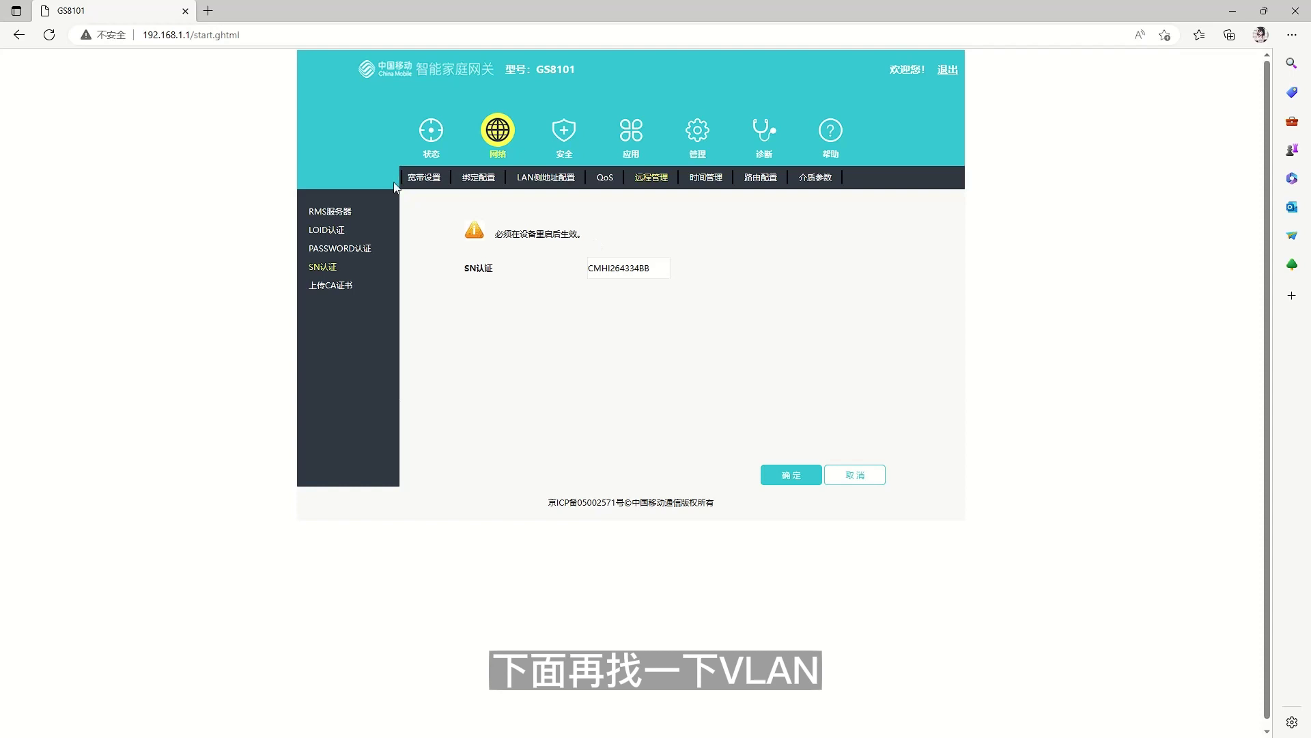
Open the broadband settings and list the existing WAN connection names to read their VLAN IDs.
left_click(424, 179)
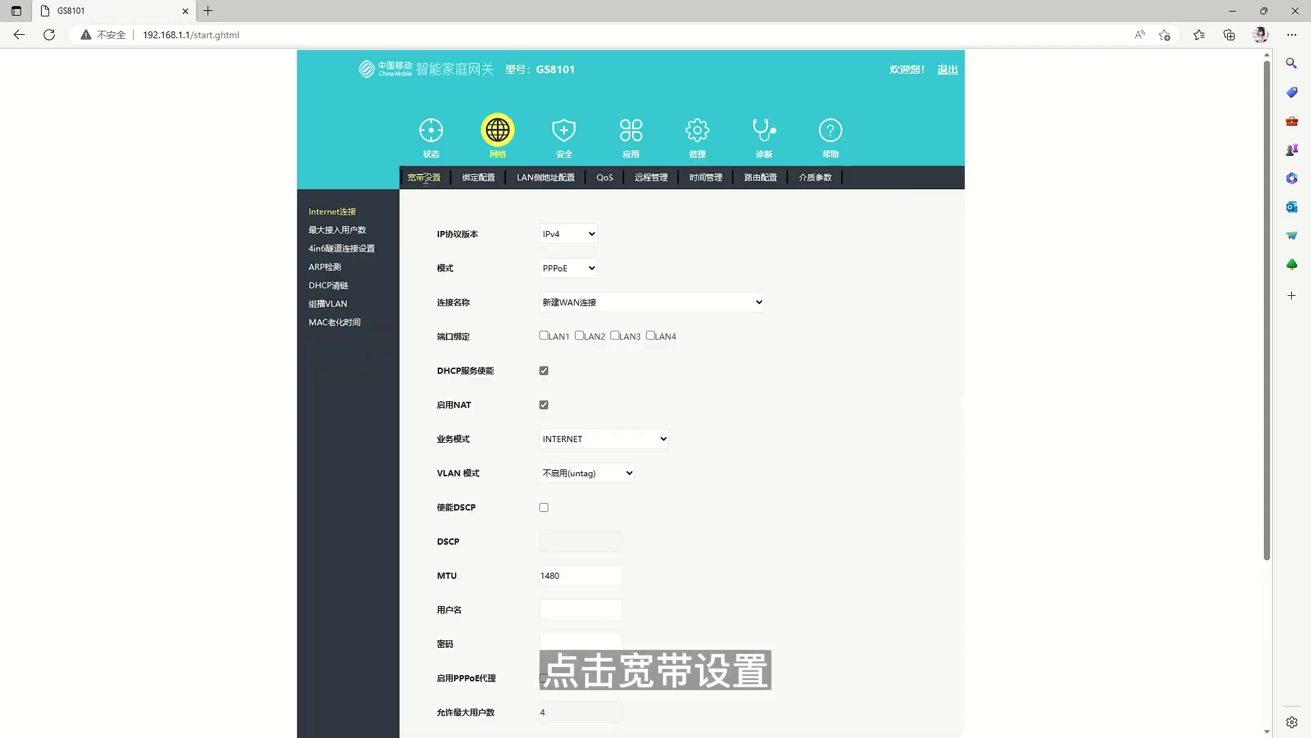
left_click(623, 305)
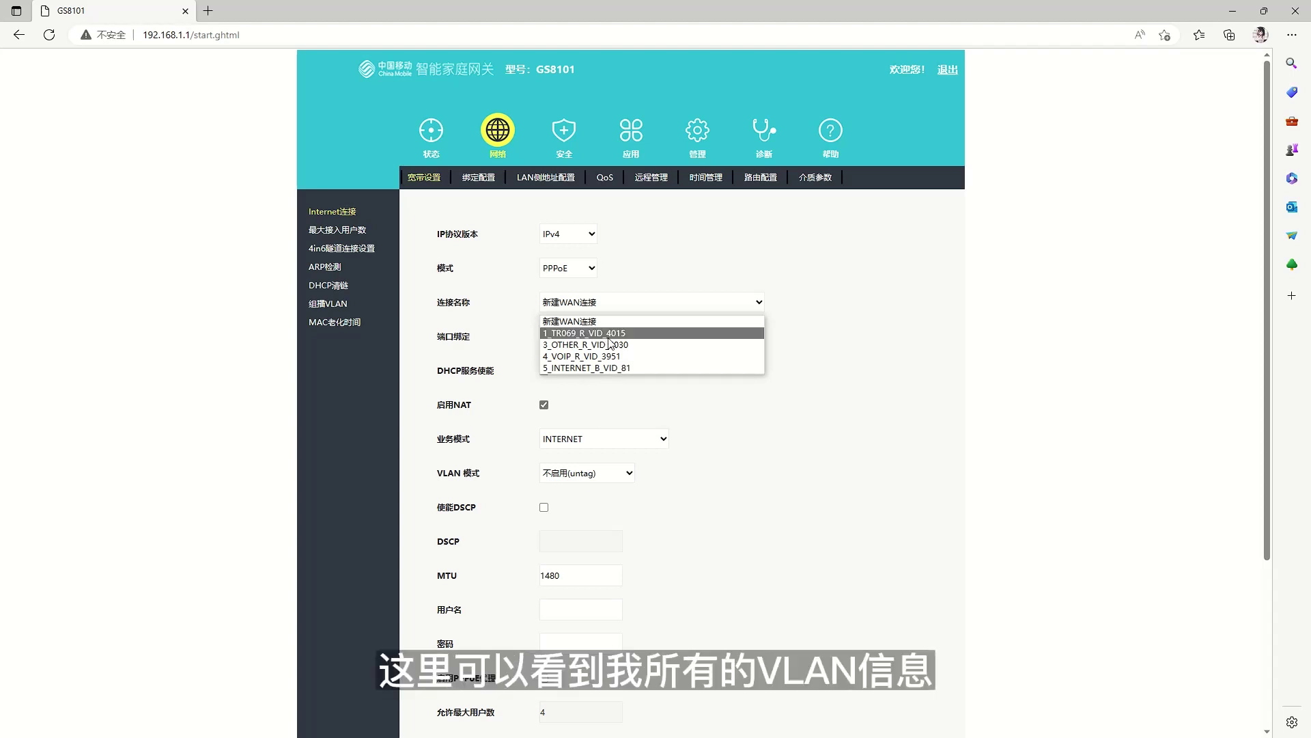
Load the 5_INTERNET_B_VID_81 connection in the broadband settings to review its VLAN details, and list the WAN connections again.
left_click(593, 370)
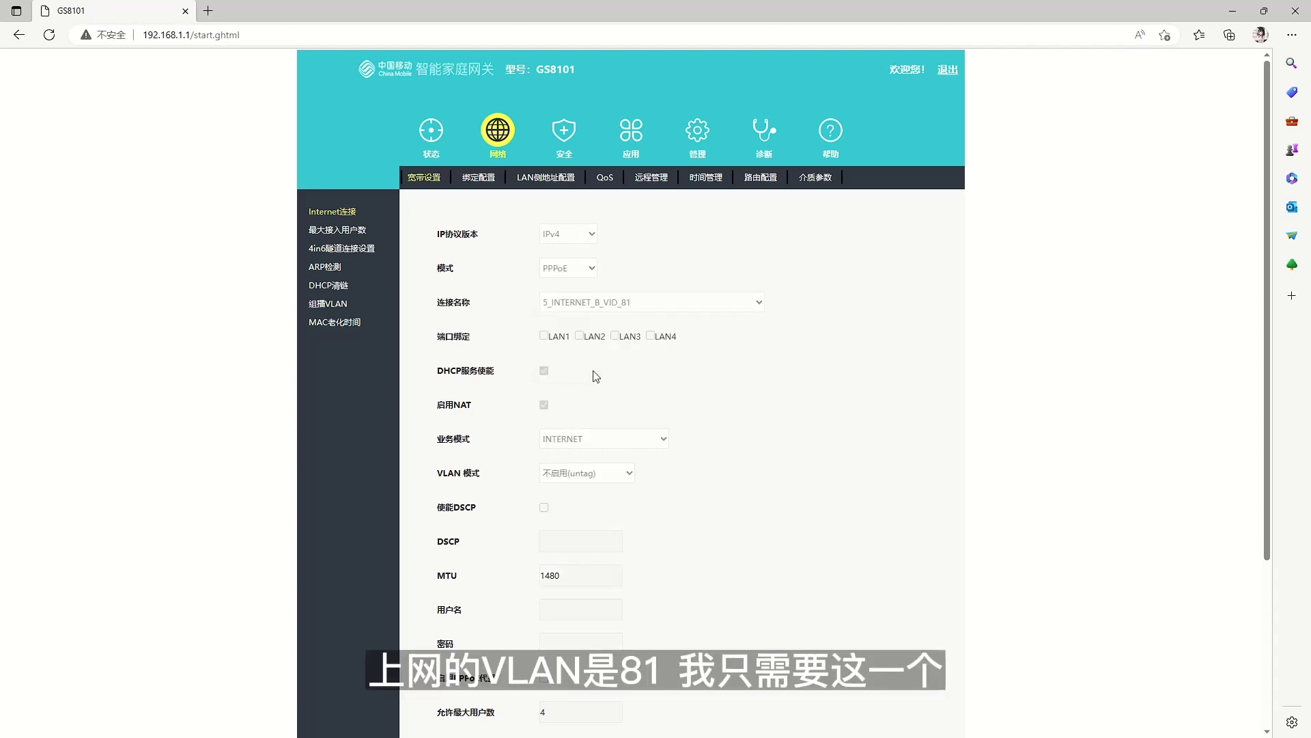
left_click(618, 311)
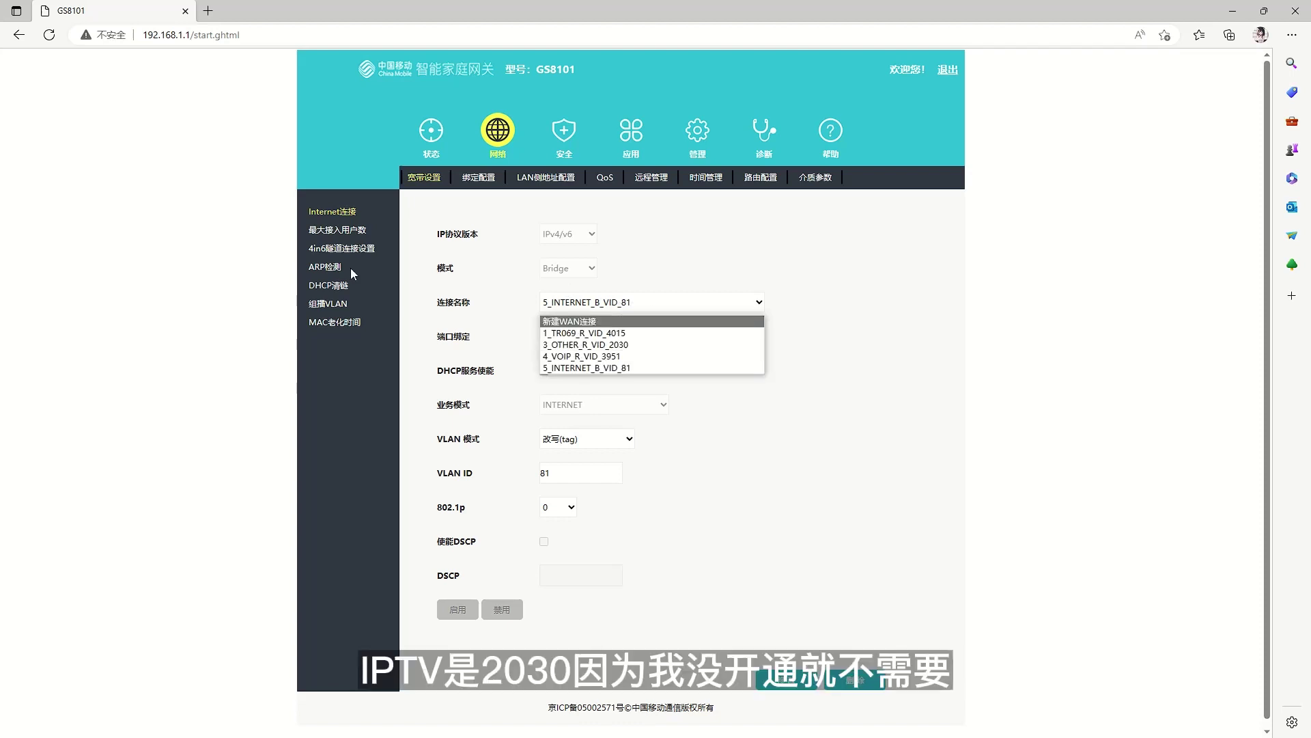
Examine the optical module's input power in the network-side PON link connection information, and close the gateway page.
left_click(327, 304)
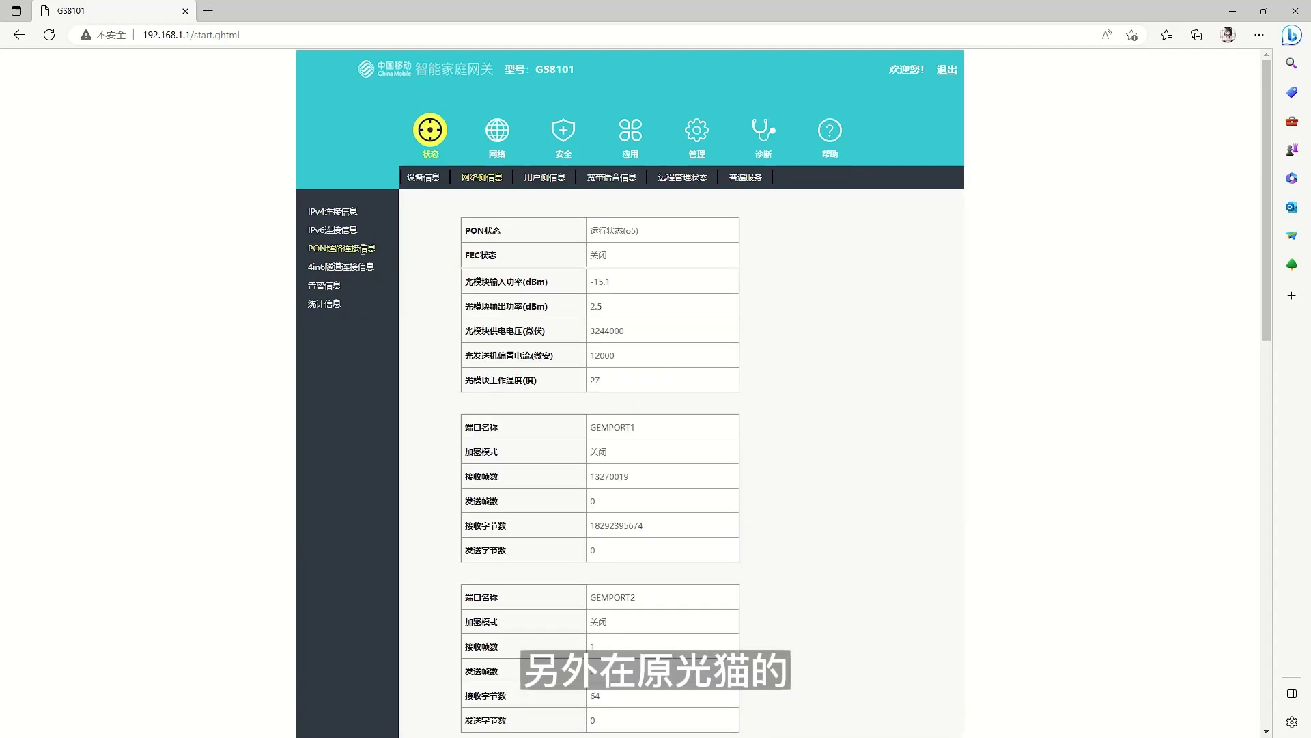
left_click_drag(623, 285, 545, 276)
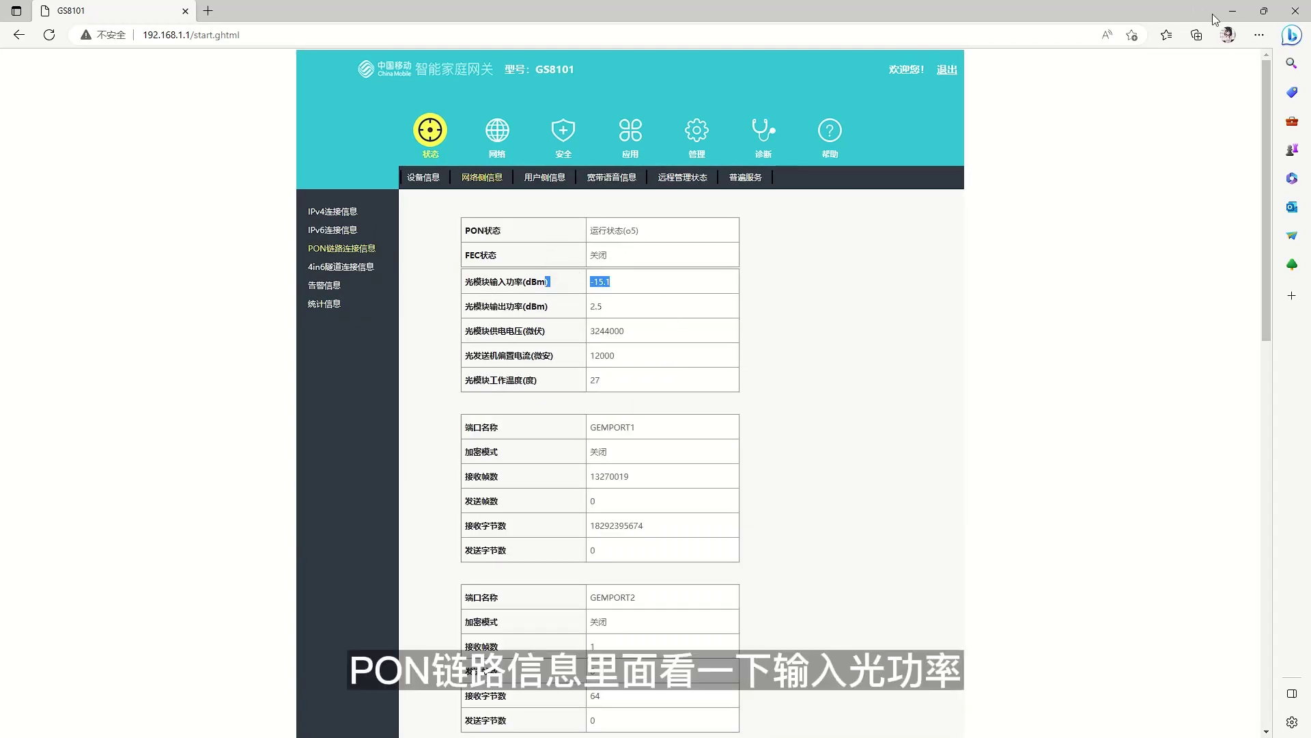
left_click(1294, 12)
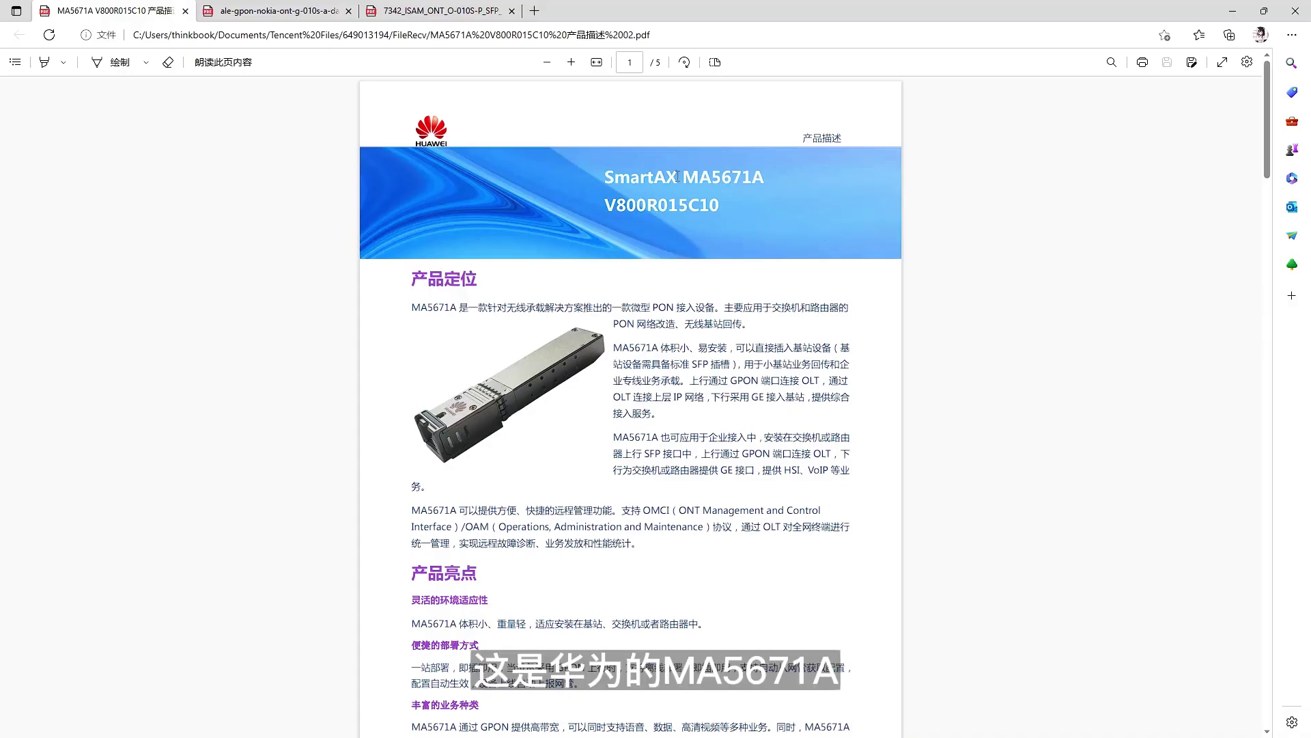
Look over the first pages of the Nokia G-010S-A and Alcatel-Lucent O-010S-P datasheets, and return to the Huawei MA5671A document.
left_click(263, 10)
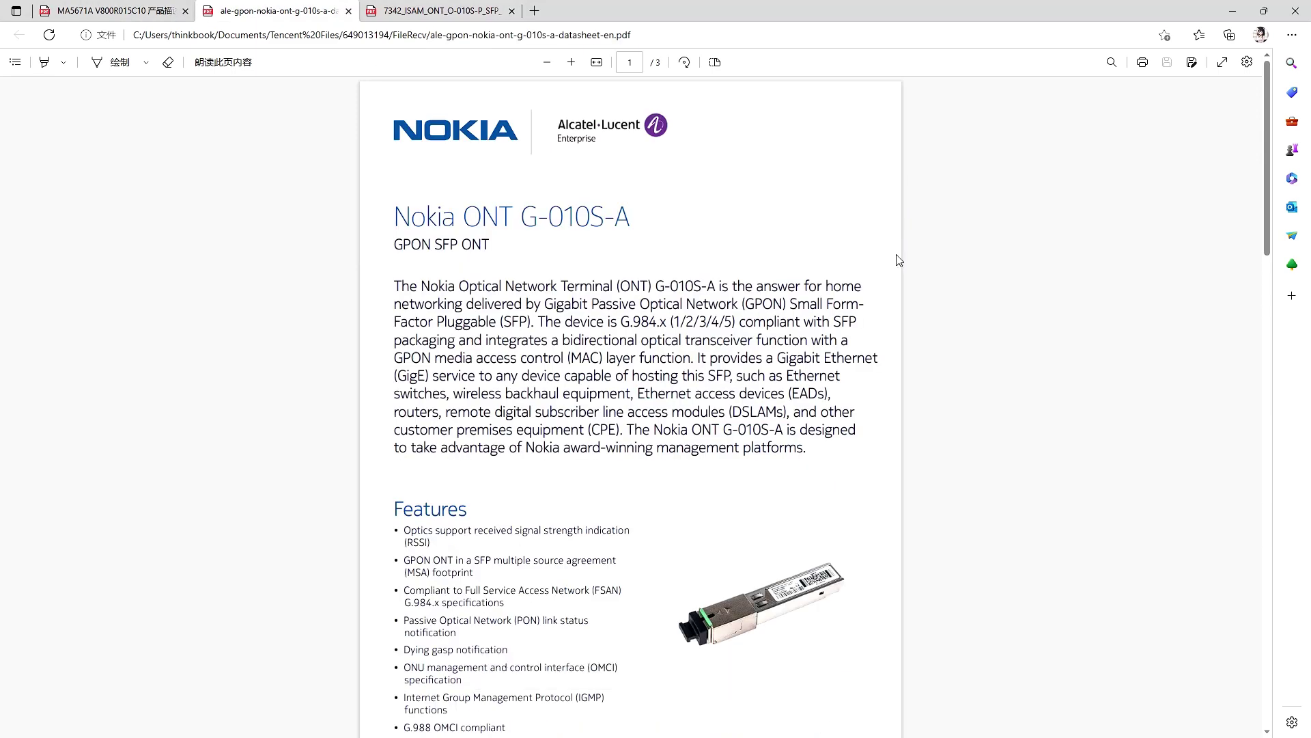
left_click(497, 8)
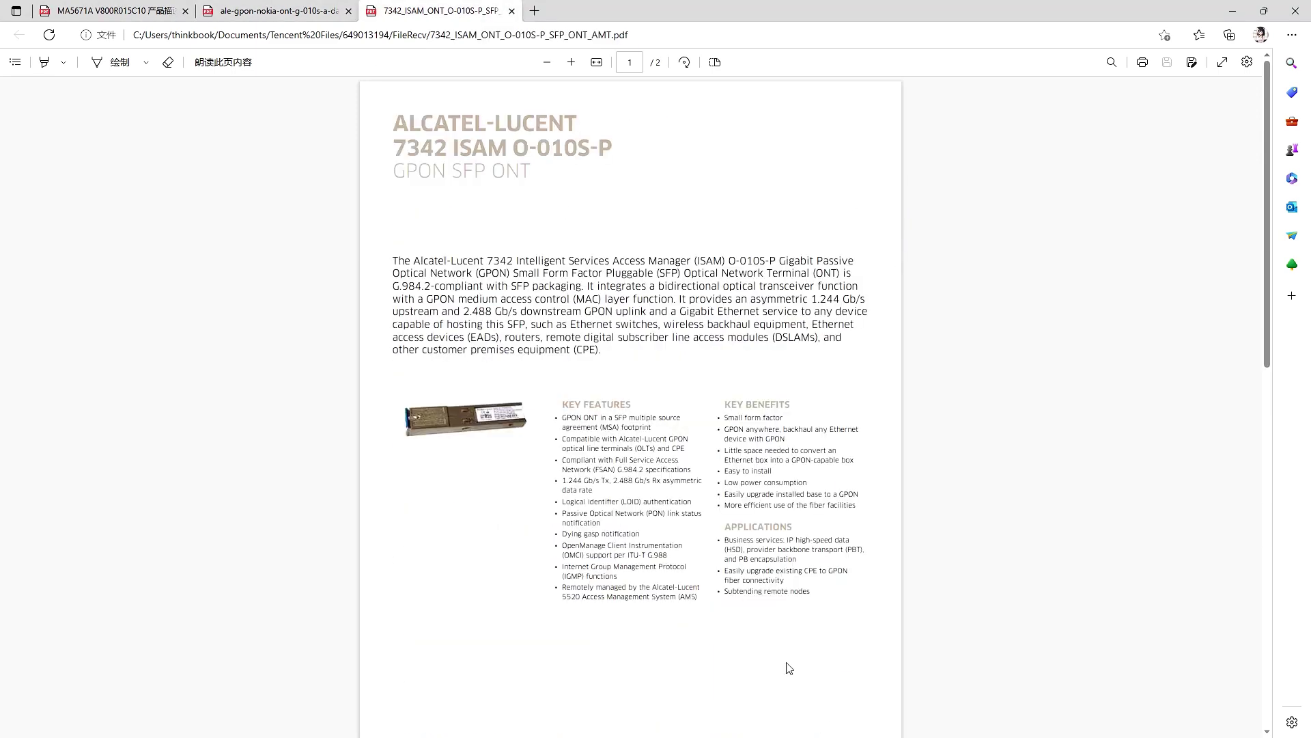
left_click(73, 5)
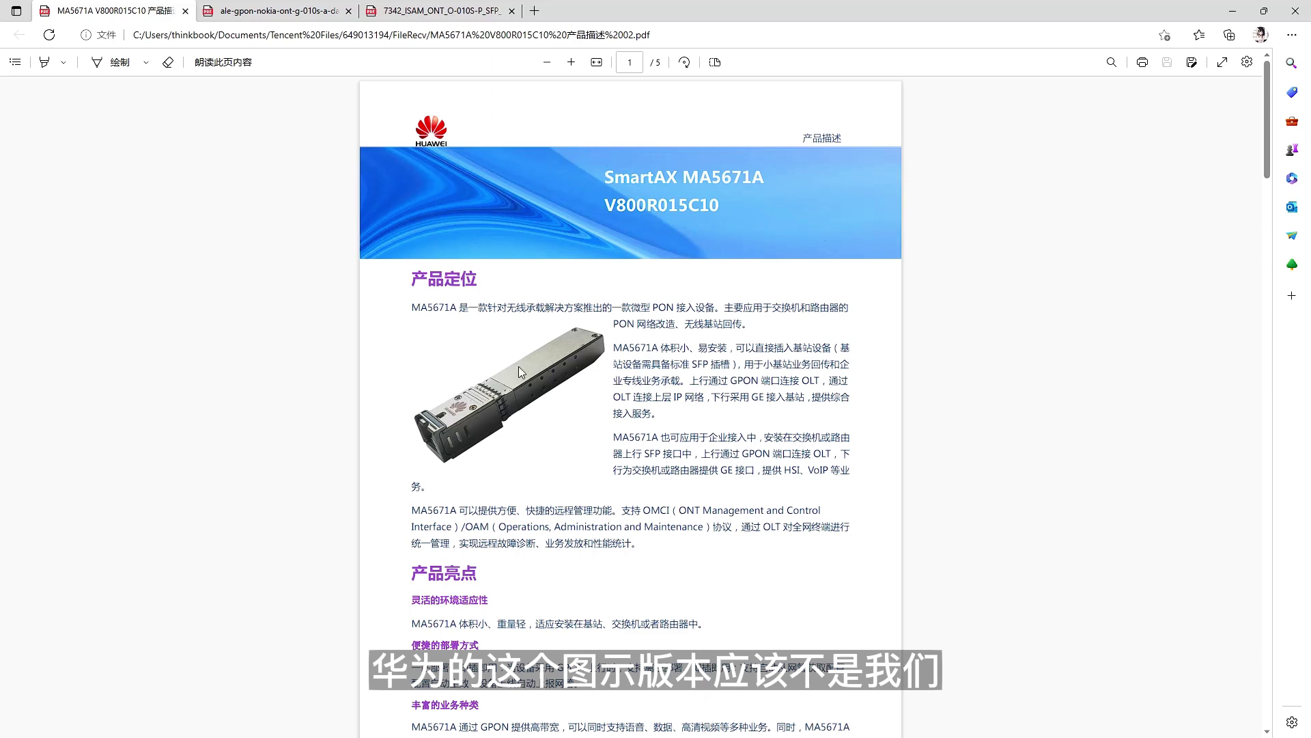
Examine the receive sensitivity and overload optical power in the Huawei MA5671A document's optical interface table.
scroll(526, 386, "down", 20)
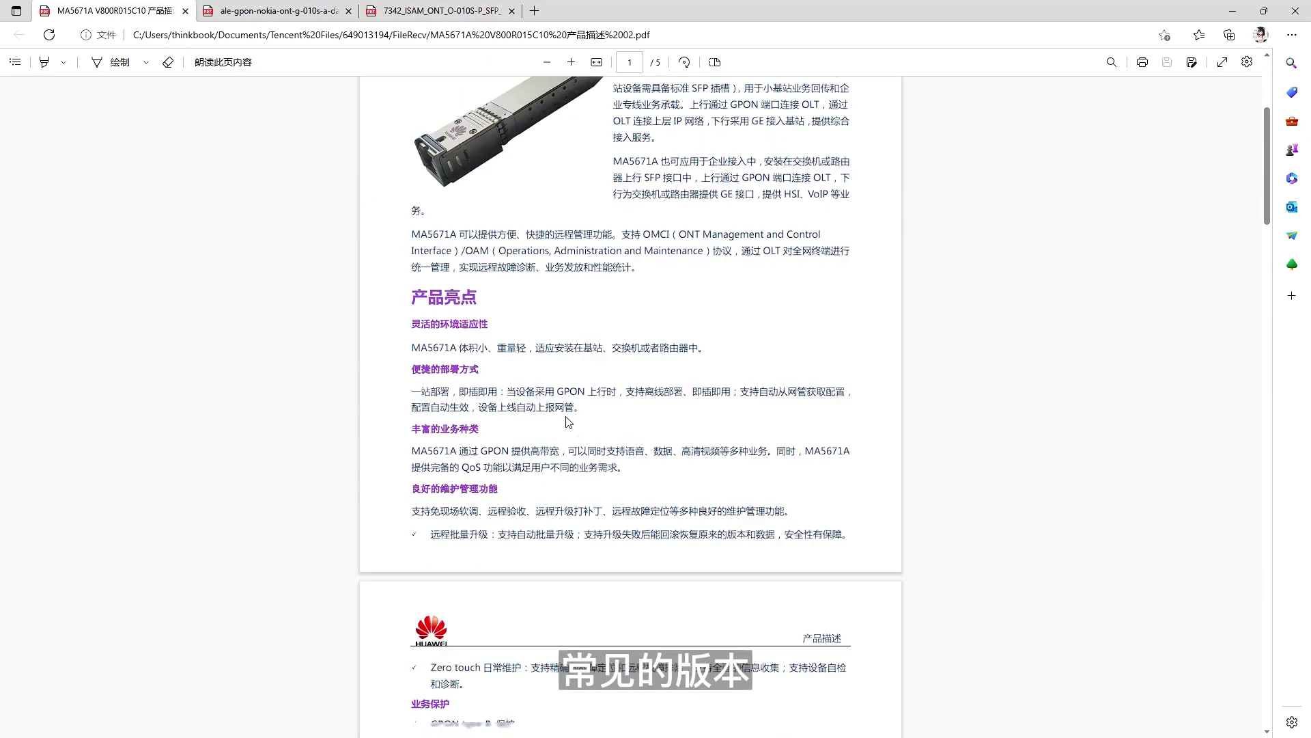
left_click_drag(640, 341, 729, 345)
left_click(780, 346)
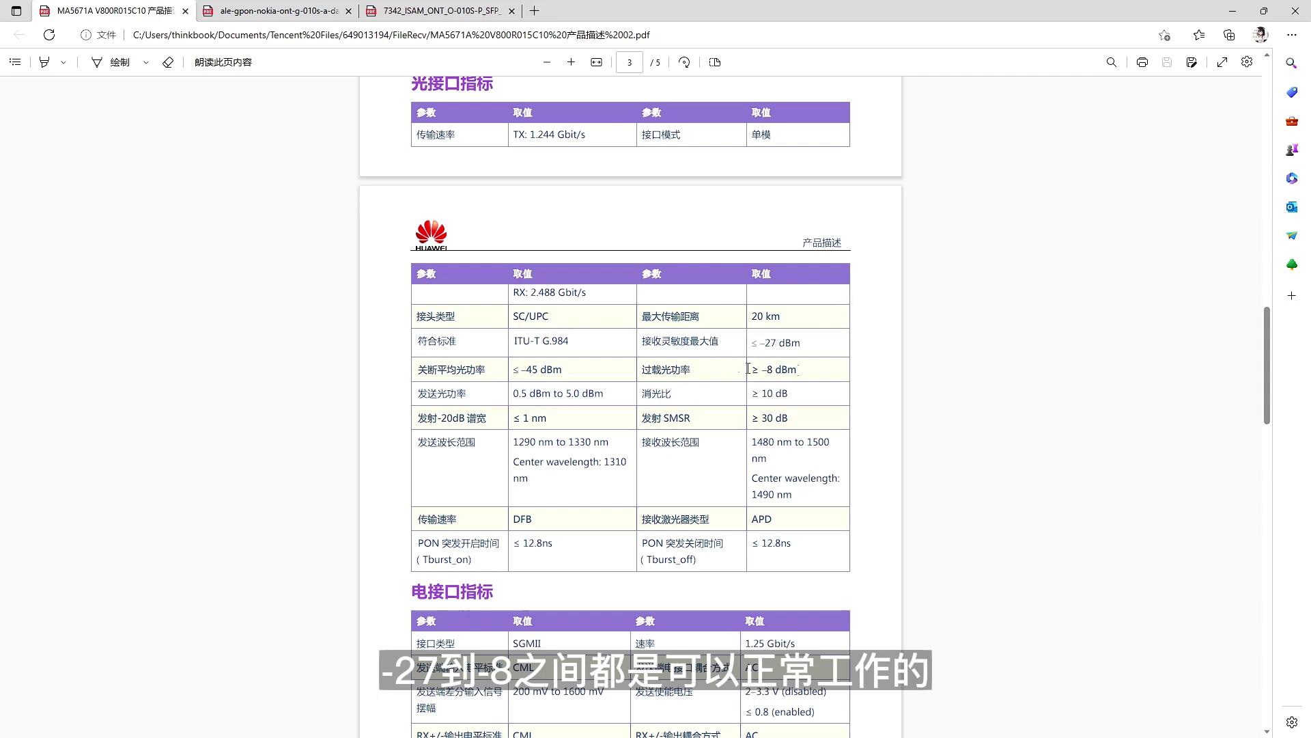
Examine the receiver's optical power range in the Optical specifications of the Nokia G-010S-A datasheet.
left_click(252, 5)
scroll(680, 488, "down", 10)
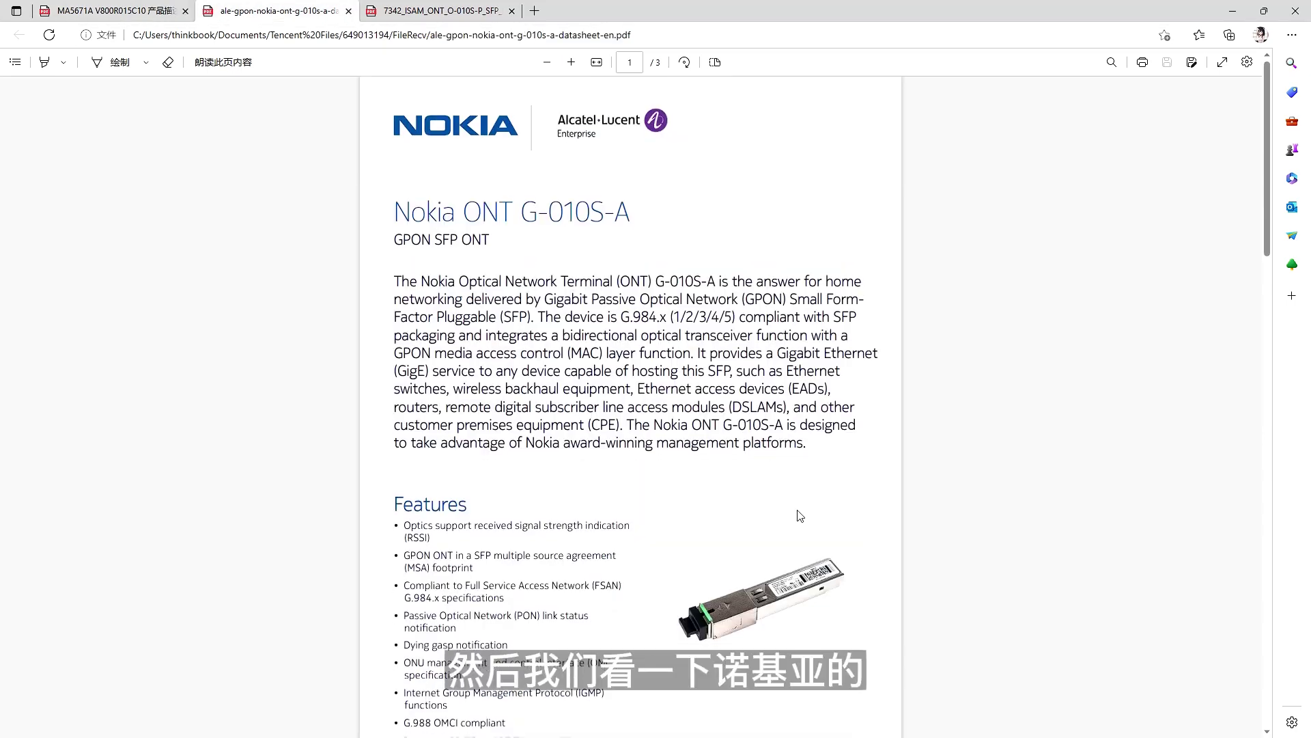
scroll(811, 515, "down", 2)
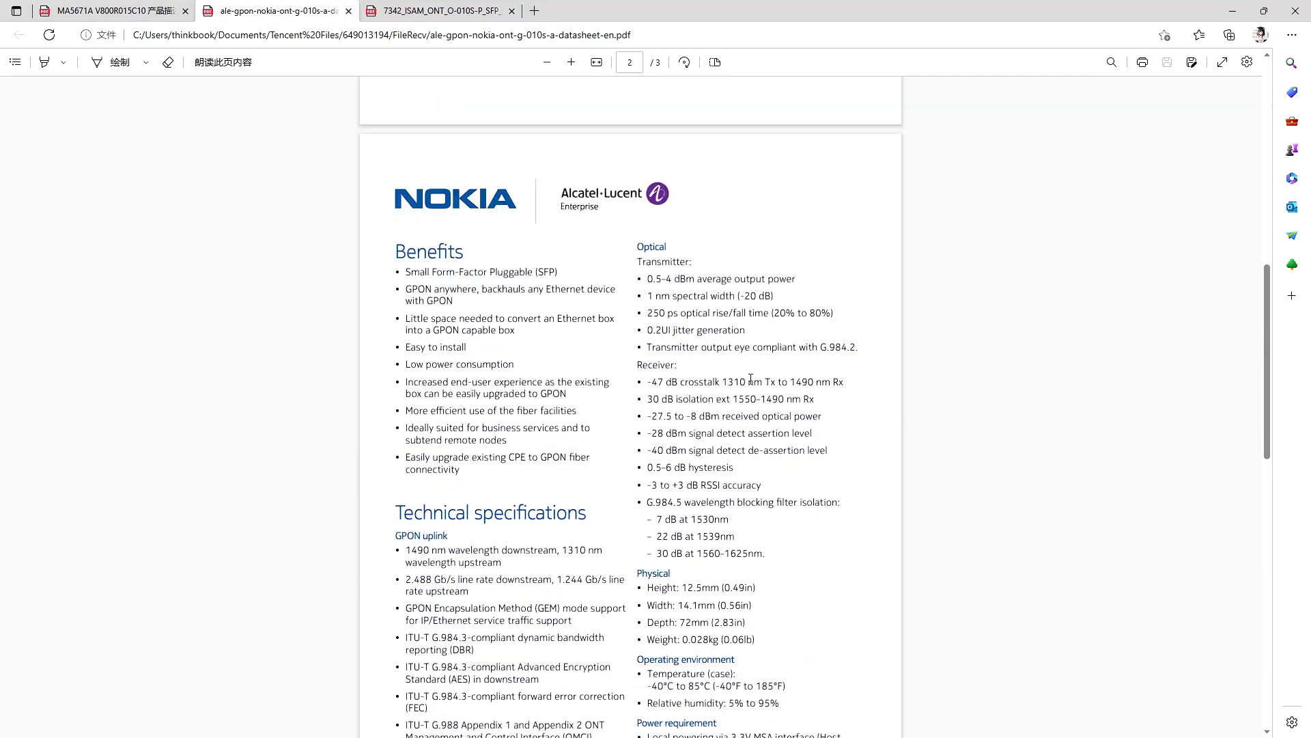
left_click_drag(638, 424, 722, 417)
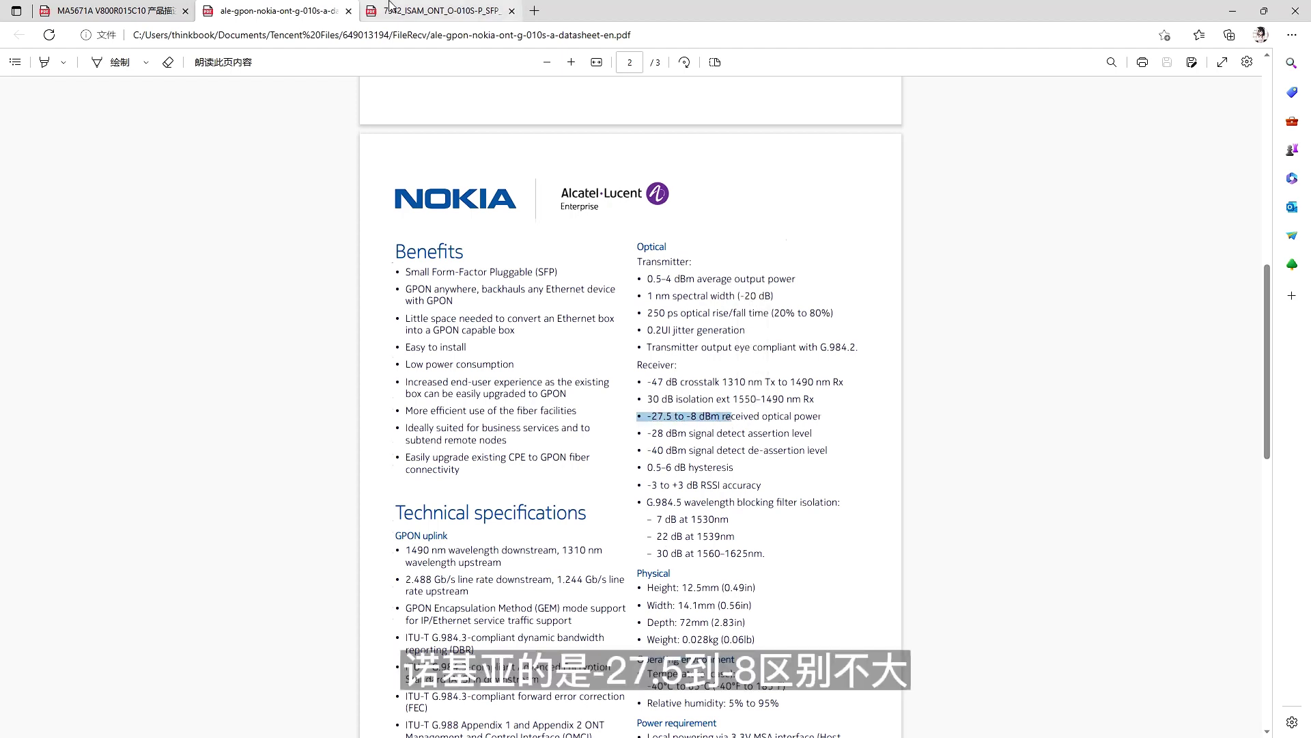
Check the specifications in the Alcatel-Lucent O-010S-P datasheet and the connector type in the Nokia G-010S-A datasheet.
left_click(441, 10)
left_click(646, 515)
left_click_drag(582, 489, 633, 486)
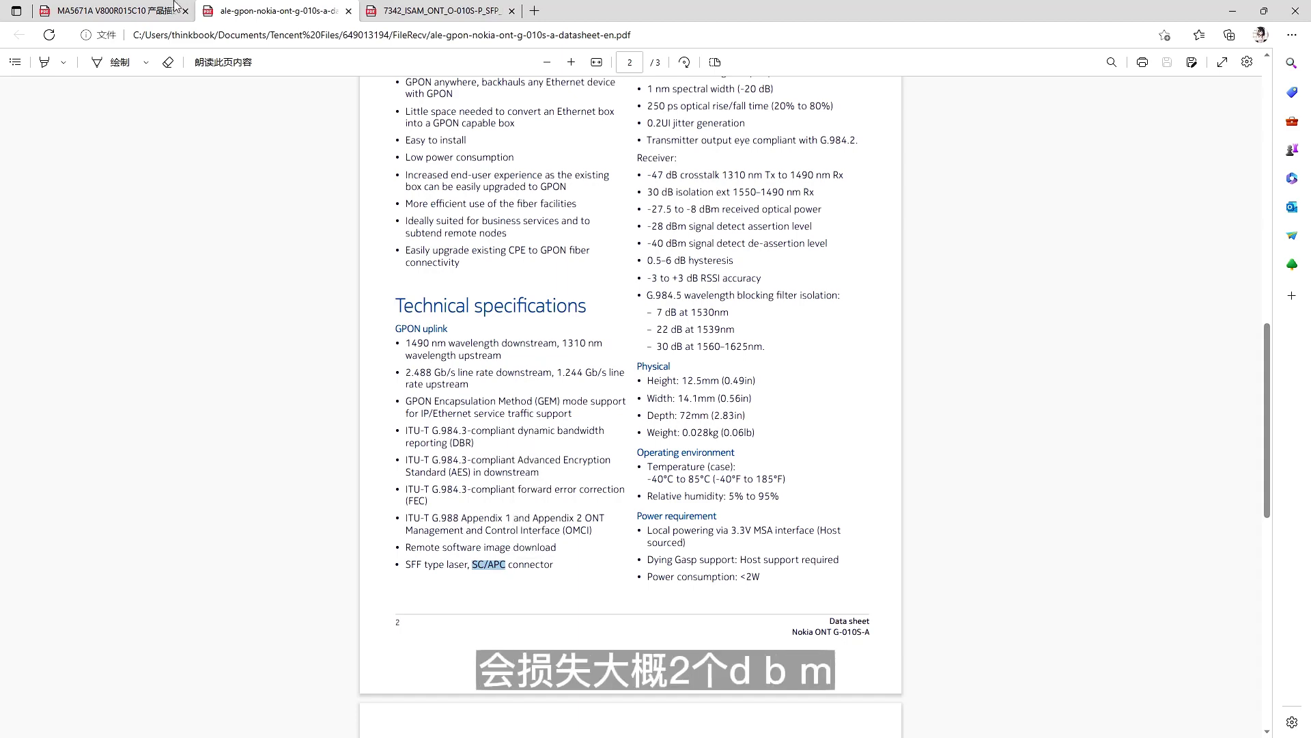
Return to the Huawei MA5671A optical interface table and recheck its maximum receive sensitivity.
left_click(109, 10)
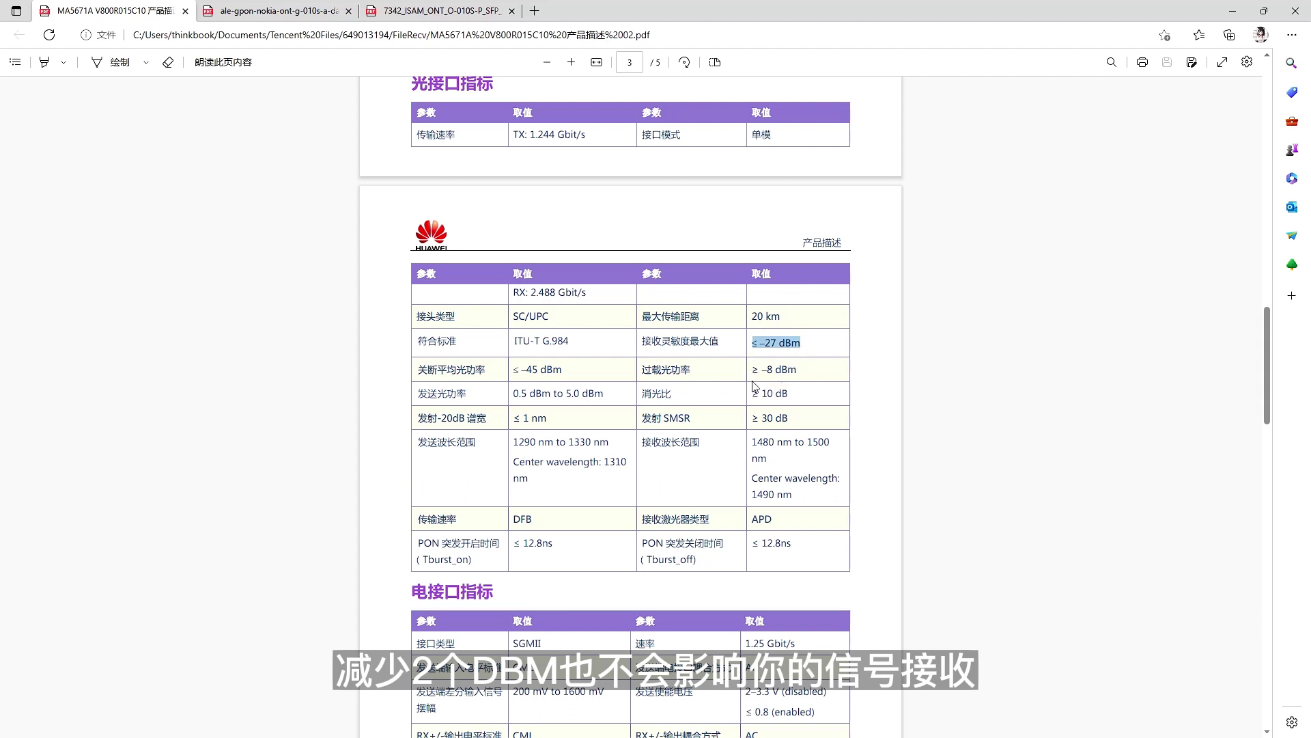
left_click(746, 351)
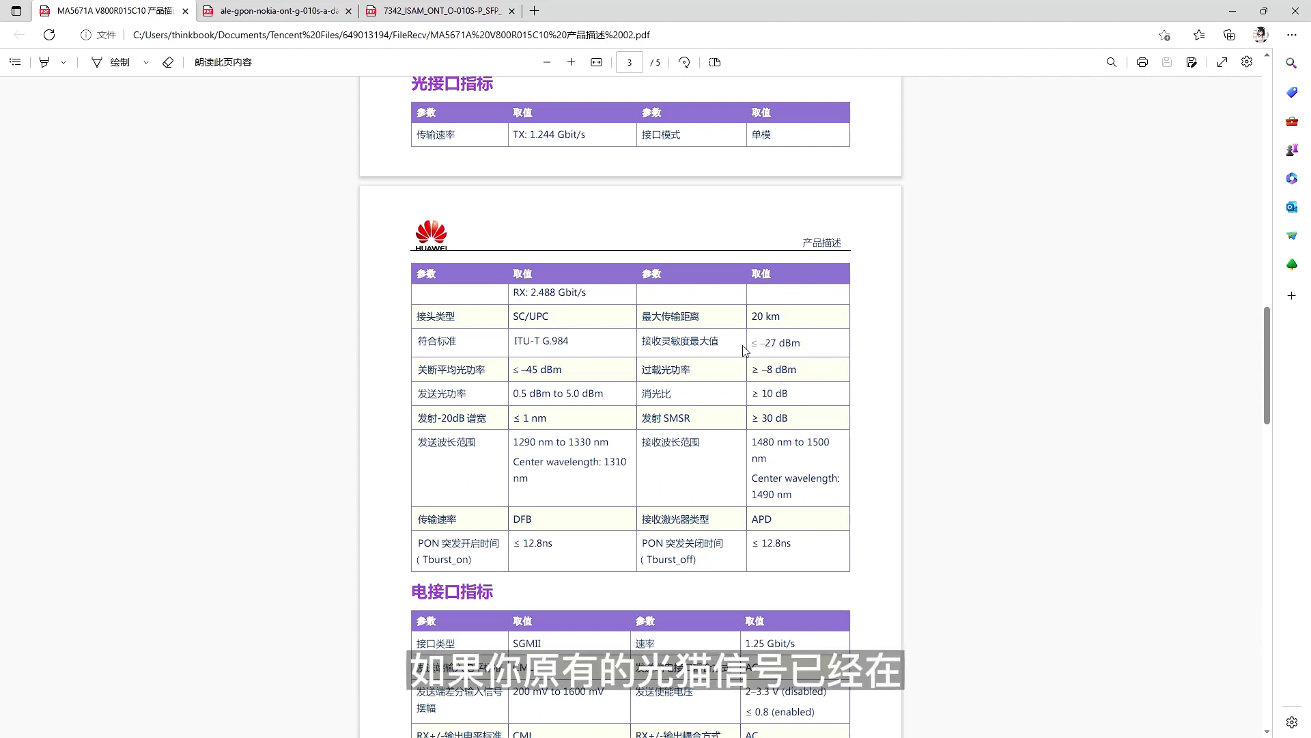